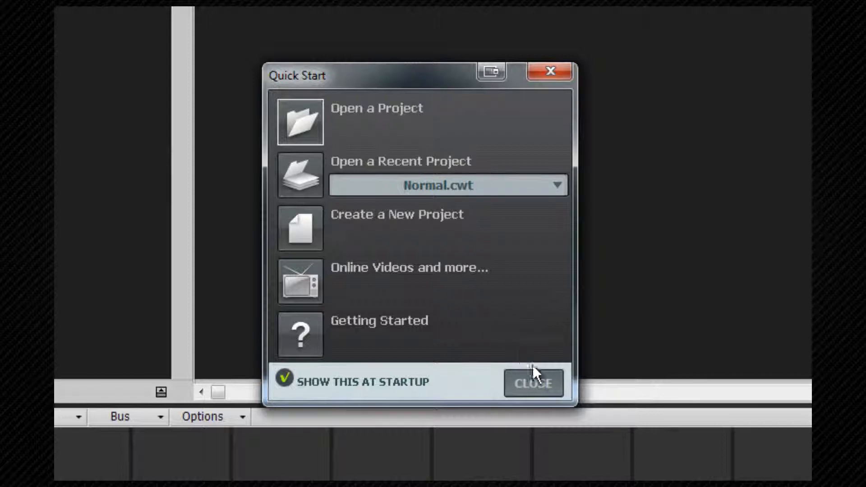
Close the Quick Start dialog and look through the main menus
{"action": "left_click", "coordinate": [541, 383]}
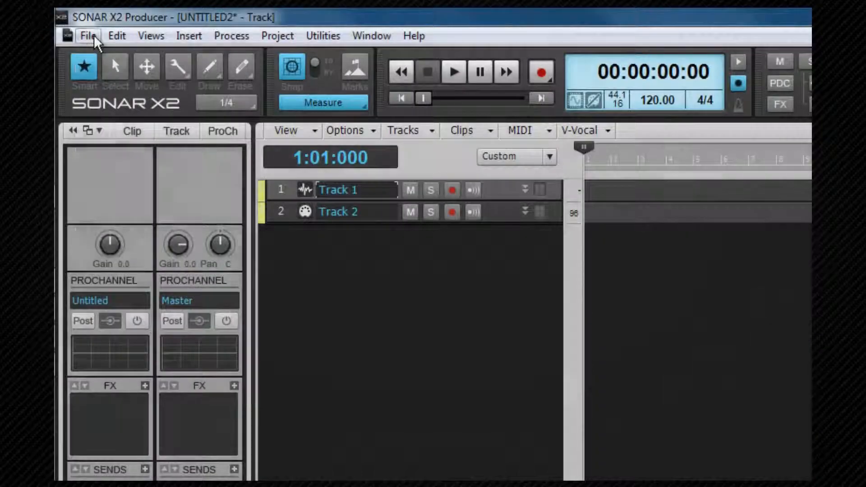
{"action": "left_click", "coordinate": [72, 21]}
{"action": "mouse_move", "coordinate": [111, 33]}
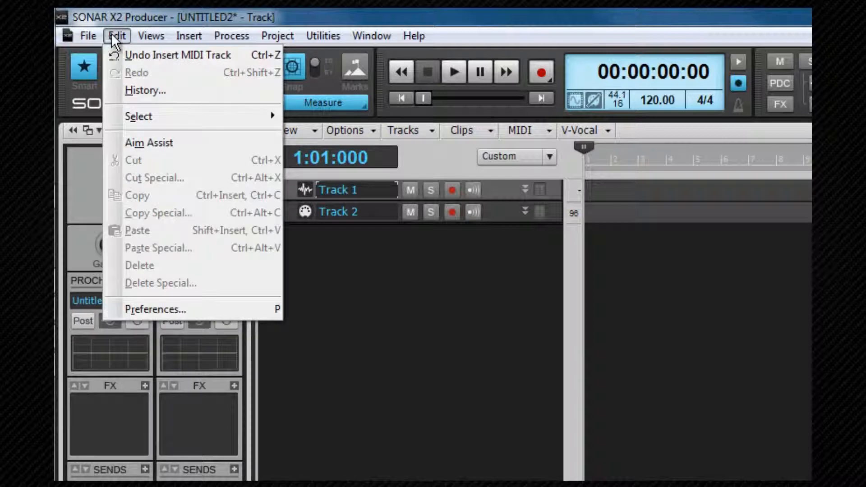
{"action": "mouse_move", "coordinate": [146, 40]}
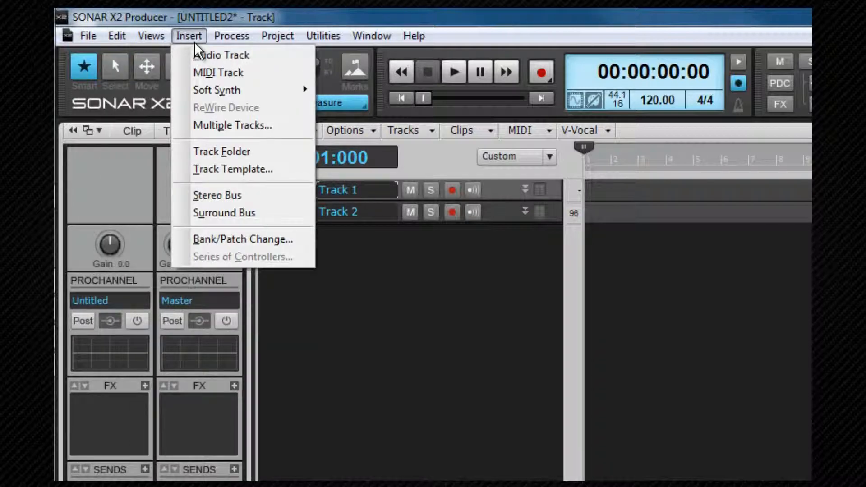
{"action": "mouse_move", "coordinate": [227, 45]}
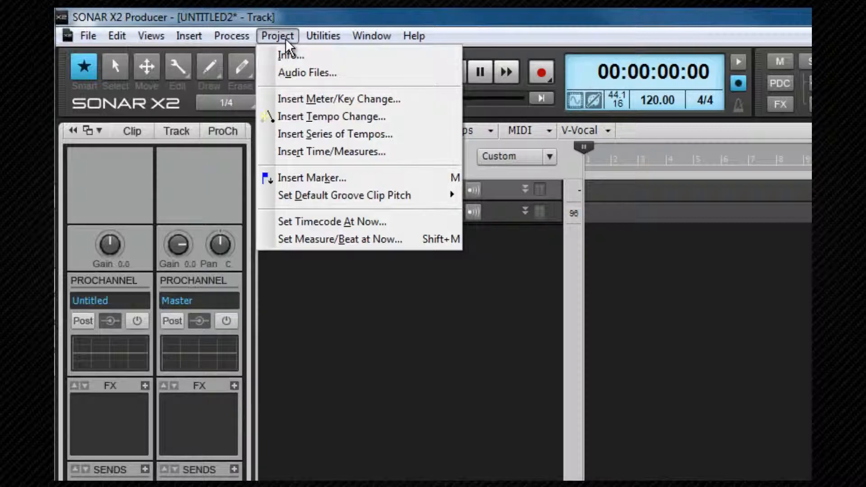
{"action": "mouse_move", "coordinate": [317, 41]}
{"action": "mouse_move", "coordinate": [412, 40]}
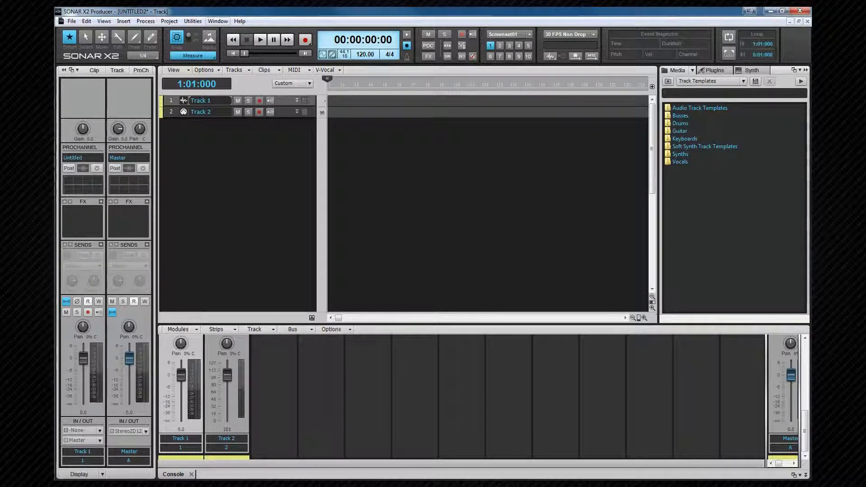
Switch the program window to Full Screen and back to normal
{"action": "left_click", "coordinate": [217, 22]}
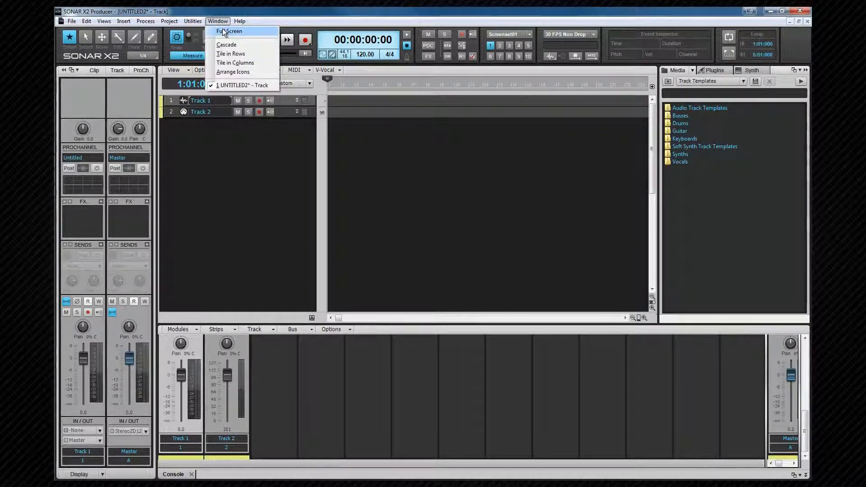
{"action": "left_click", "coordinate": [223, 30]}
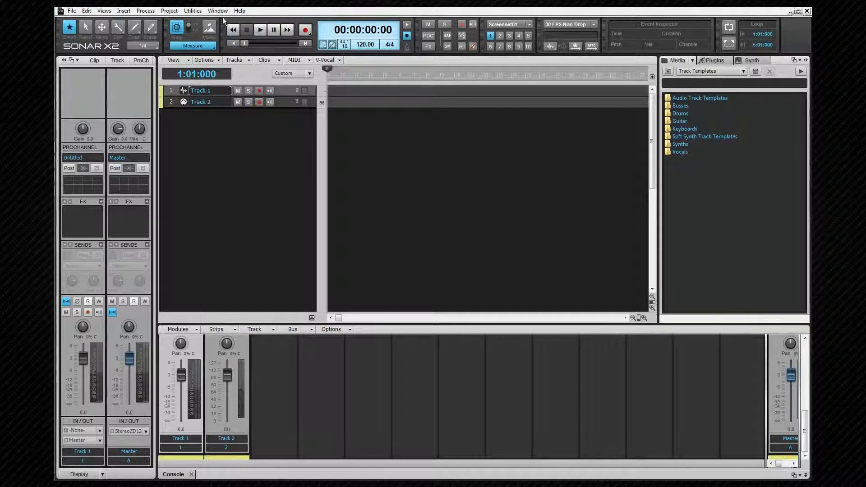
{"action": "left_click", "coordinate": [222, 12]}
{"action": "left_click", "coordinate": [225, 20]}
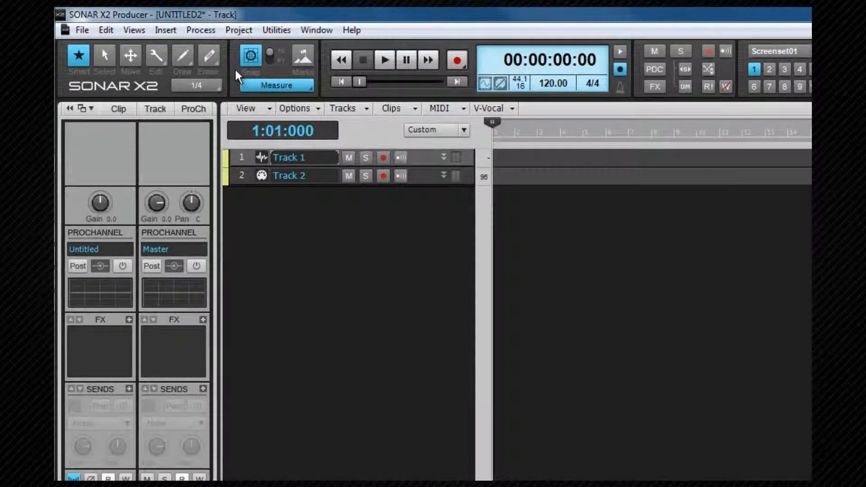
Hide the Control Bar, then show it again
{"action": "right_click", "coordinate": [234, 67]}
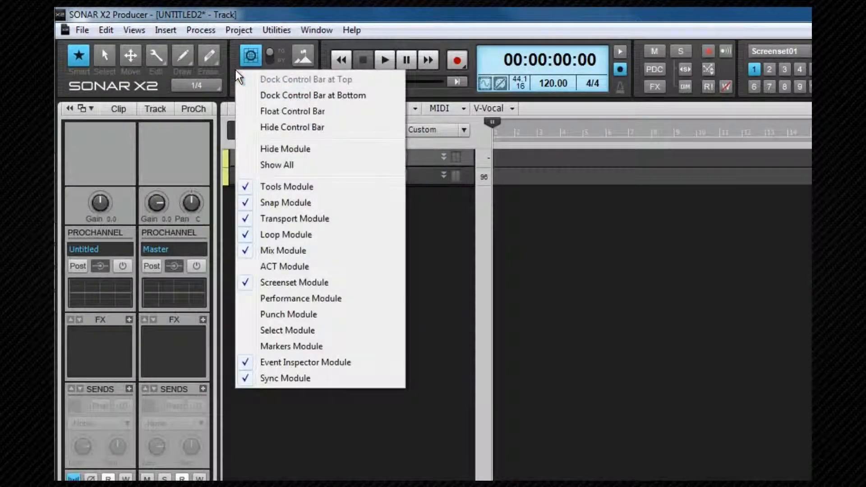
{"action": "left_click", "coordinate": [274, 128]}
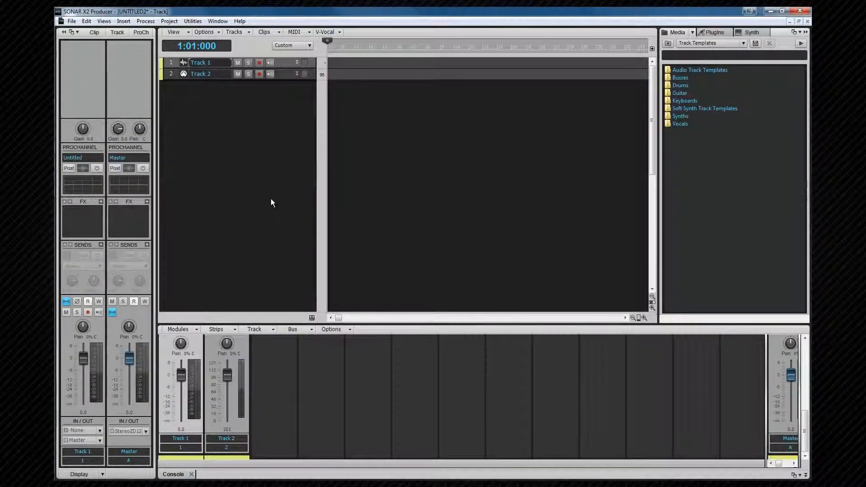
{"action": "key", "text": "c"}
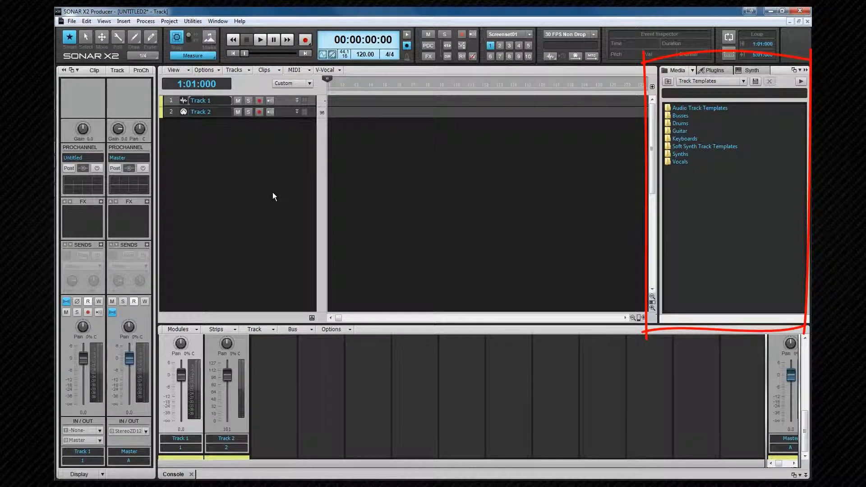
Toggle the Browser, MultiDock and Inspector panes off and back on
{"action": "key", "text": "b"}
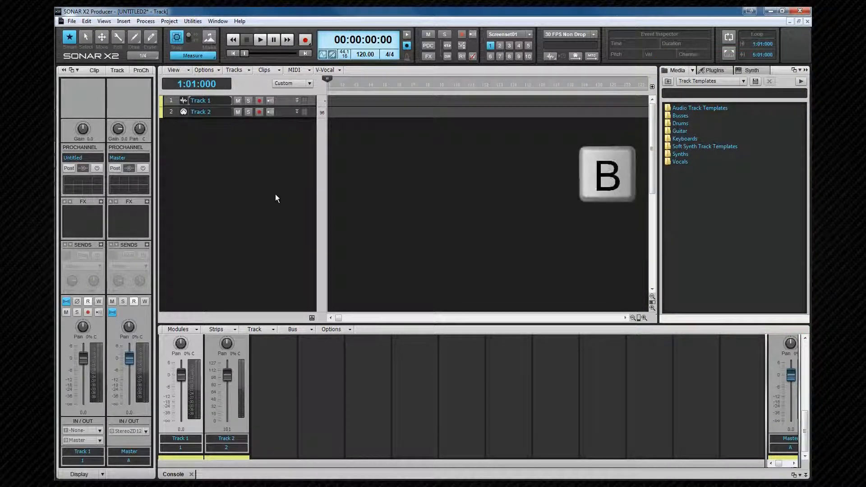
{"action": "key", "text": "b"}
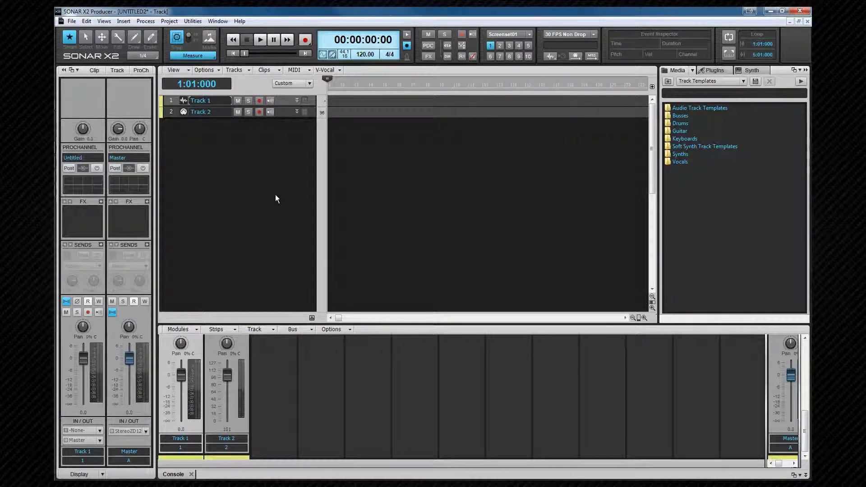
{"action": "key", "text": "shift+d"}
{"action": "key", "text": "shift+d"}
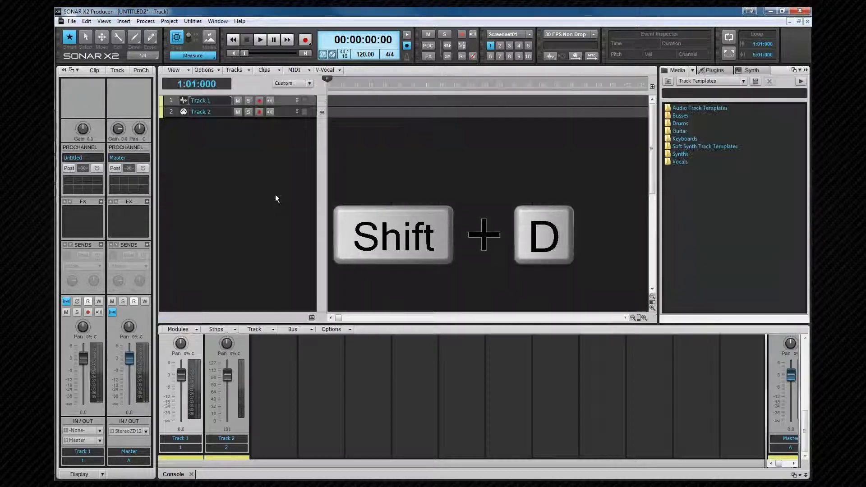
{"action": "key", "text": "d"}
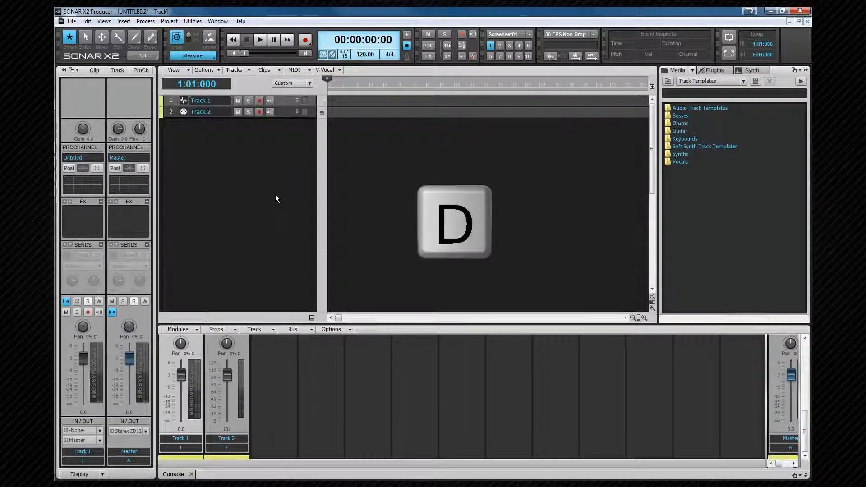
{"action": "key", "text": "d"}
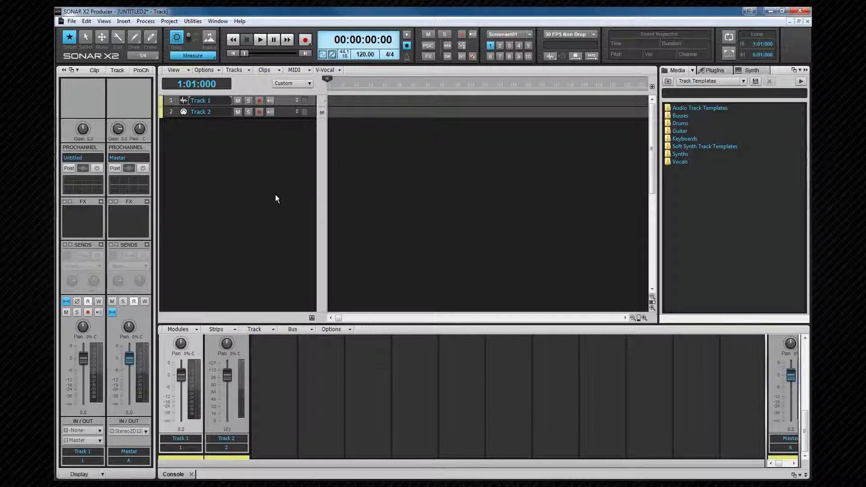
{"action": "key", "text": "i"}
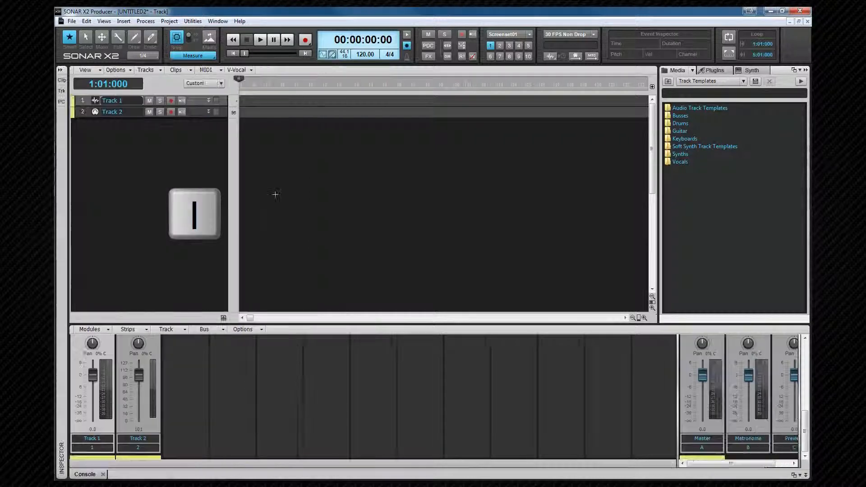
{"action": "key", "text": "i"}
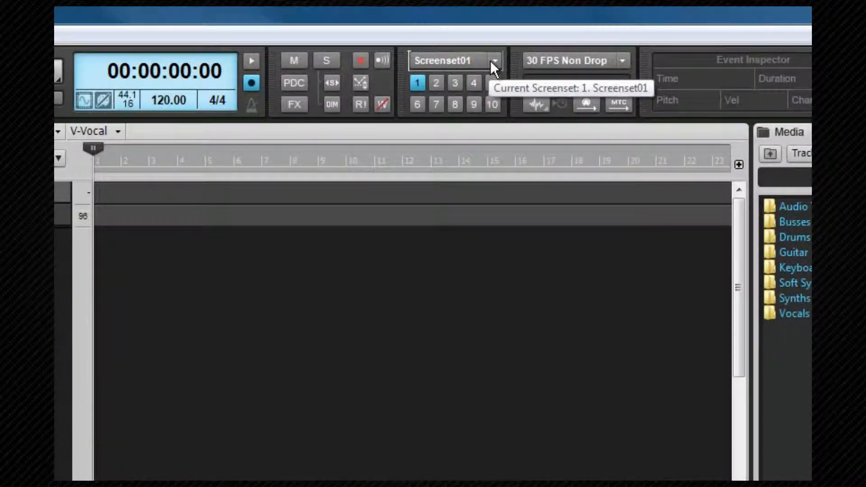
Hide the Inspector, Browser, MultiDock and Control Bar so the Track view fills the window
{"action": "left_click", "coordinate": [491, 61]}
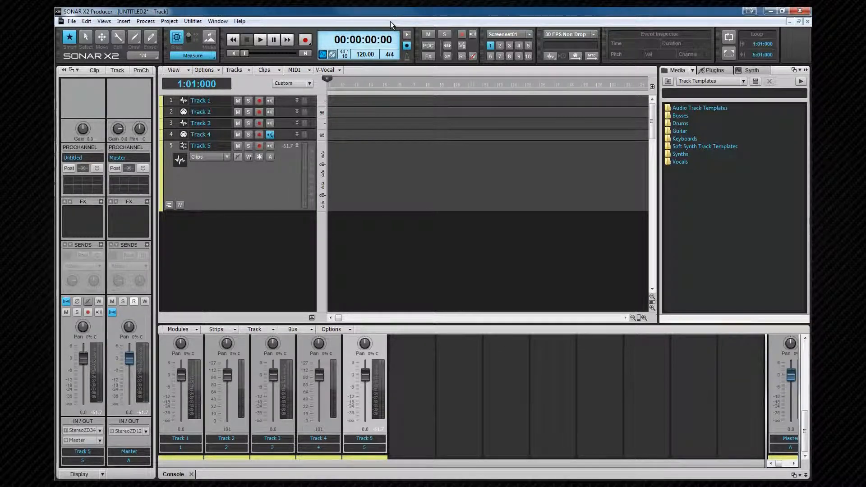
{"action": "key", "text": "i"}
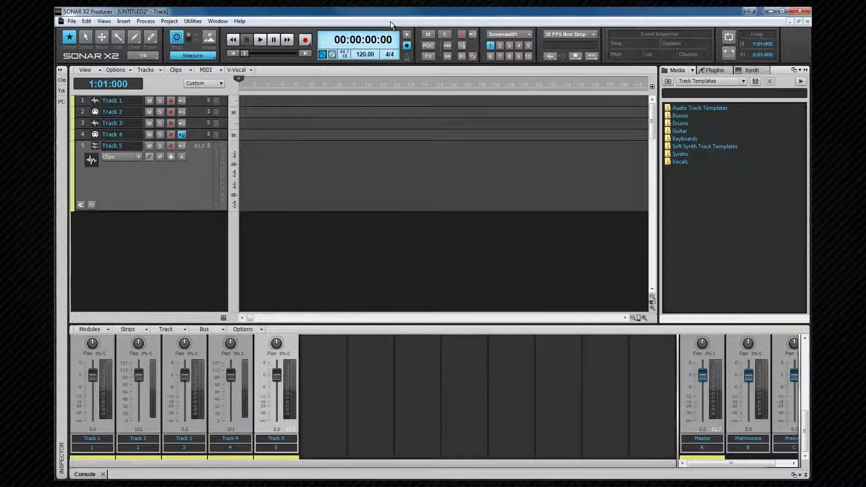
{"action": "key", "text": "b"}
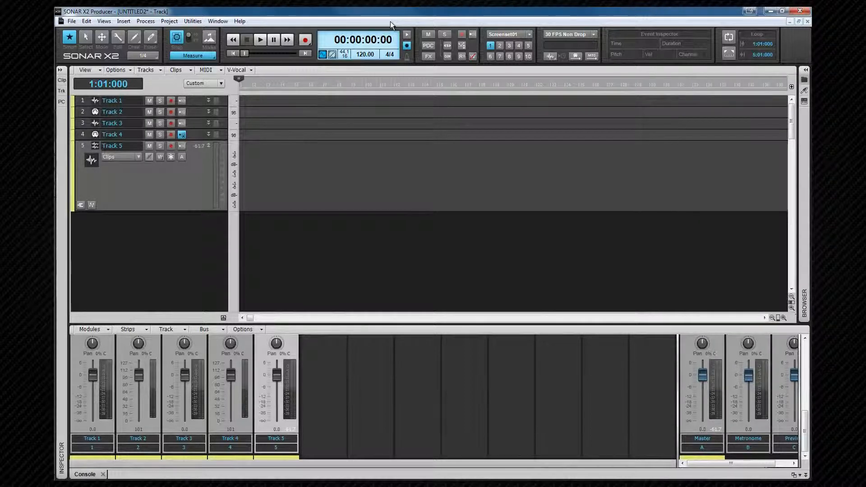
{"action": "key", "text": "d"}
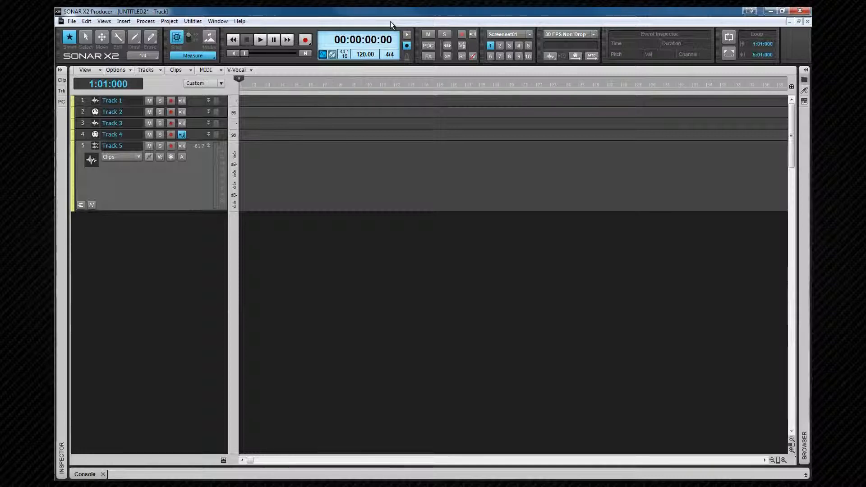
{"action": "key", "text": "c"}
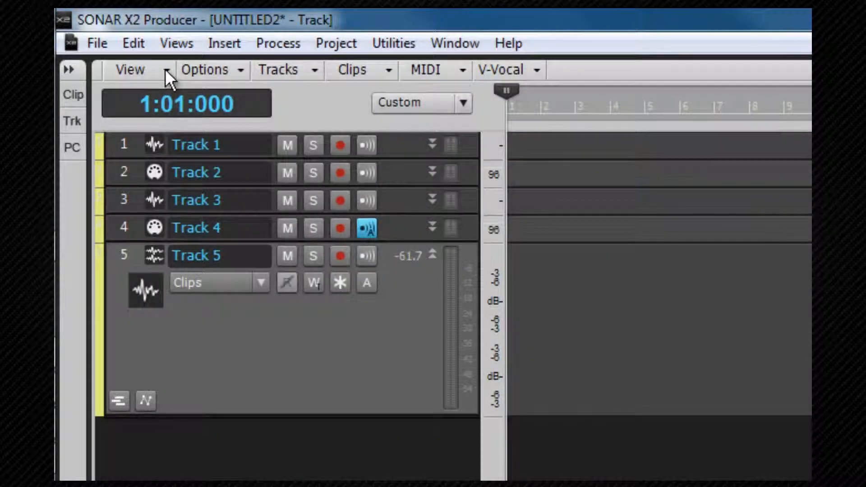
Look through the Track view's View, Options, Tracks, Clips, MIDI and V-Vocal menus
{"action": "left_click", "coordinate": [165, 71]}
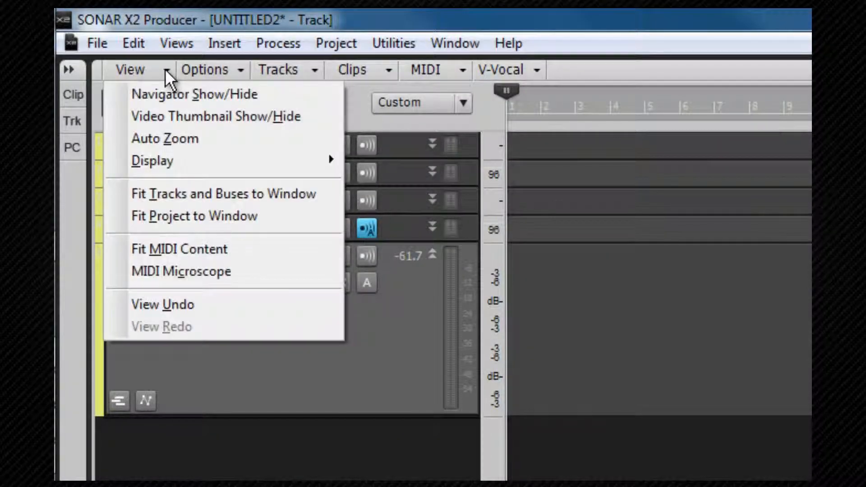
{"action": "left_click", "coordinate": [232, 69]}
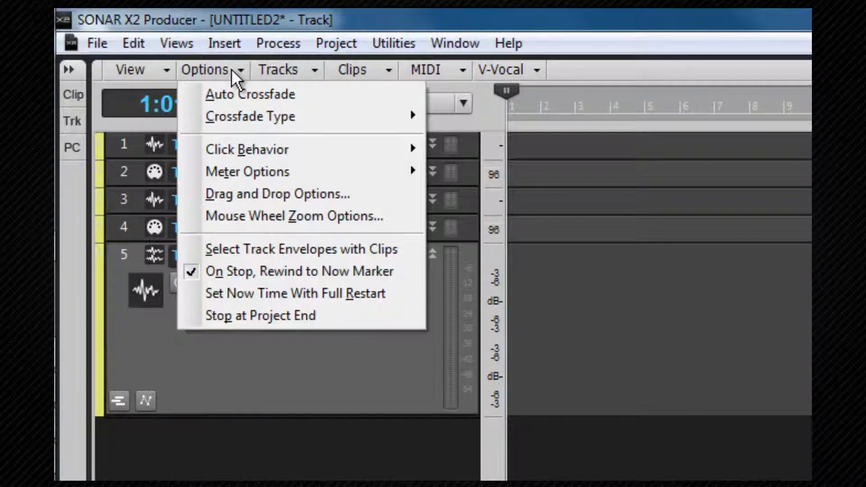
{"action": "left_click", "coordinate": [298, 68]}
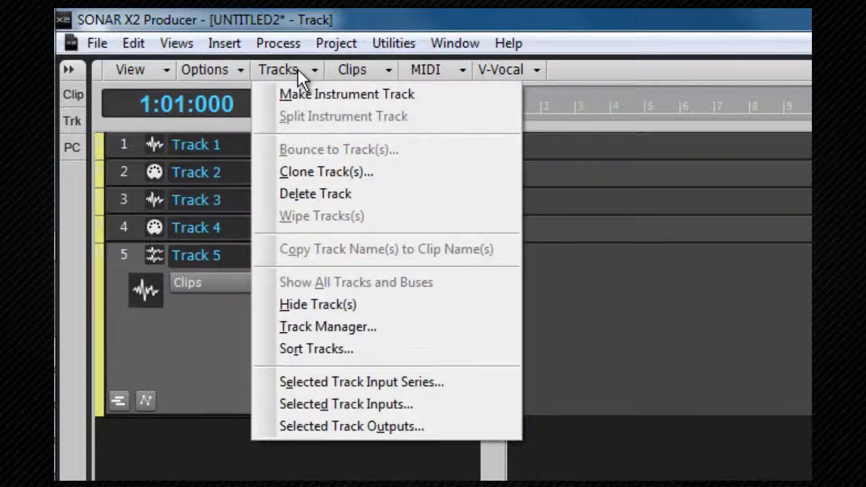
{"action": "left_click", "coordinate": [354, 71]}
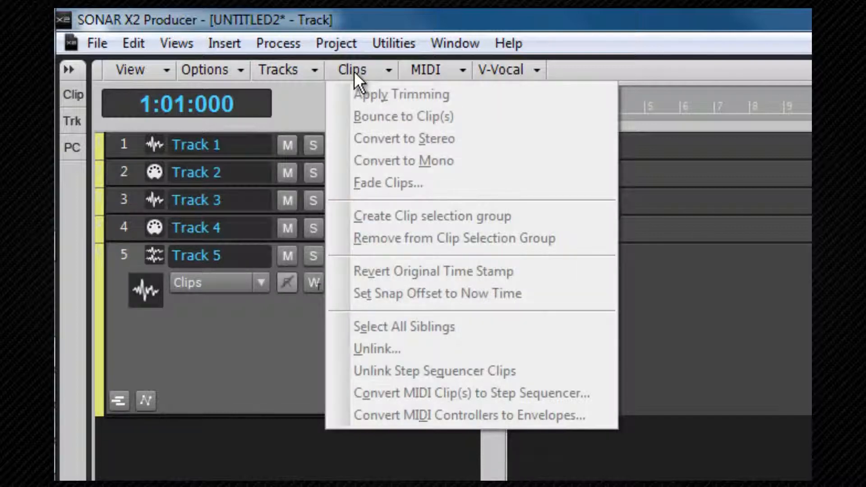
{"action": "left_click", "coordinate": [416, 77]}
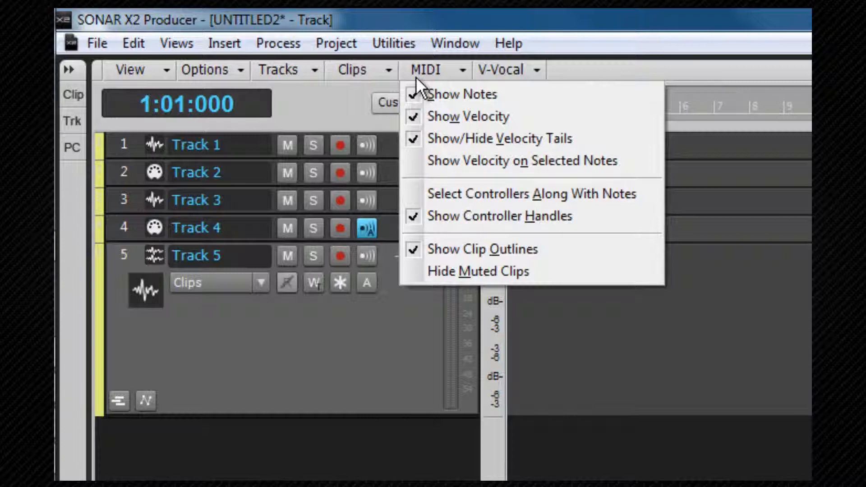
{"action": "left_click", "coordinate": [514, 71]}
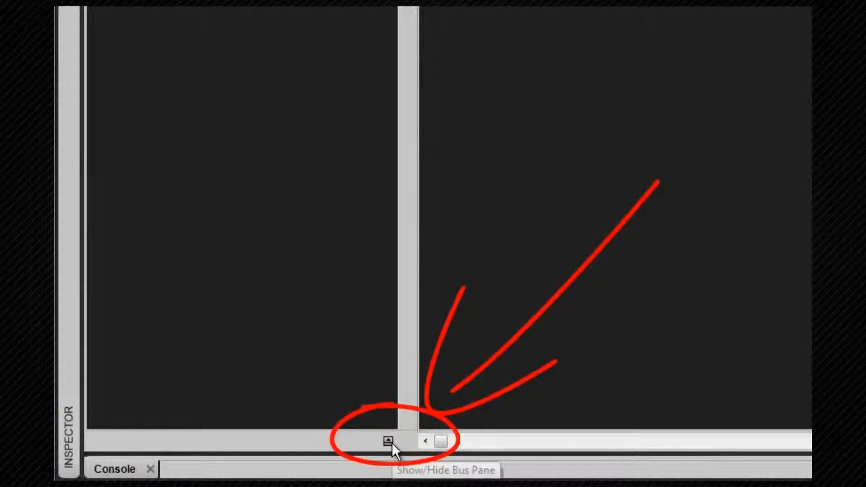
Show the Bus pane and adjust the Track view's pane dividers
{"action": "left_click", "coordinate": [392, 442]}
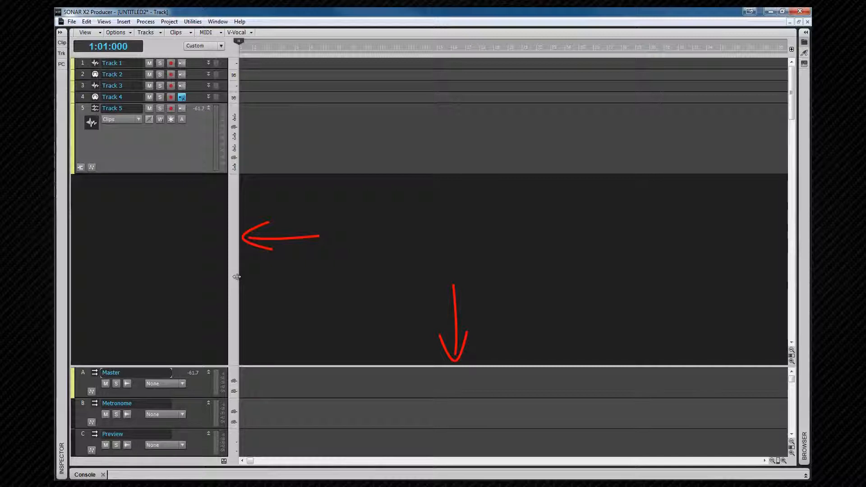
{"action": "mouse_move", "coordinate": [236, 277]}
{"action": "left_mouse_down"}
{"action": "mouse_move", "coordinate": [219, 275]}
{"action": "mouse_move", "coordinate": [245, 275]}
{"action": "left_mouse_up"}
{"action": "mouse_move", "coordinate": [337, 364]}
{"action": "left_mouse_down"}
{"action": "mouse_move", "coordinate": [333, 307]}
{"action": "mouse_move", "coordinate": [338, 360]}
{"action": "left_mouse_up"}
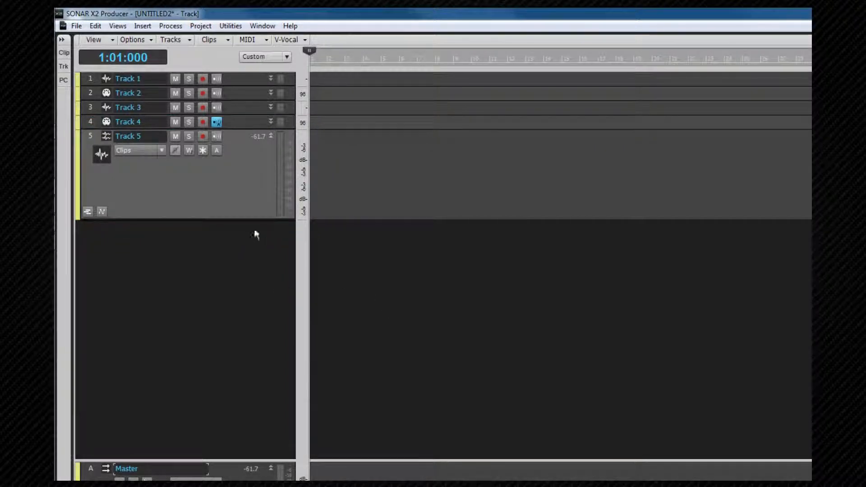
Enlarge Track 4's height in the track list
{"action": "mouse_move", "coordinate": [244, 130]}
{"action": "left_mouse_down"}
{"action": "mouse_move", "coordinate": [236, 253]}
{"action": "mouse_move", "coordinate": [235, 222]}
{"action": "left_mouse_up"}
{"action": "left_click", "coordinate": [235, 177]}
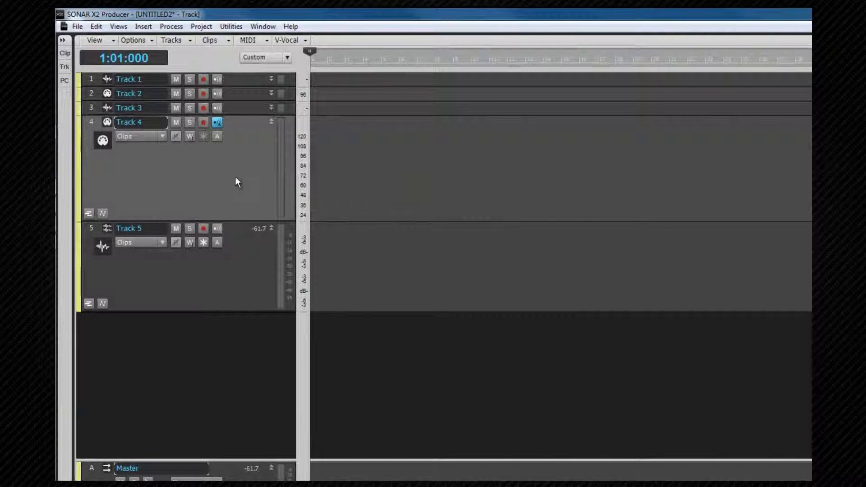
{"action": "right_click", "coordinate": [235, 177]}
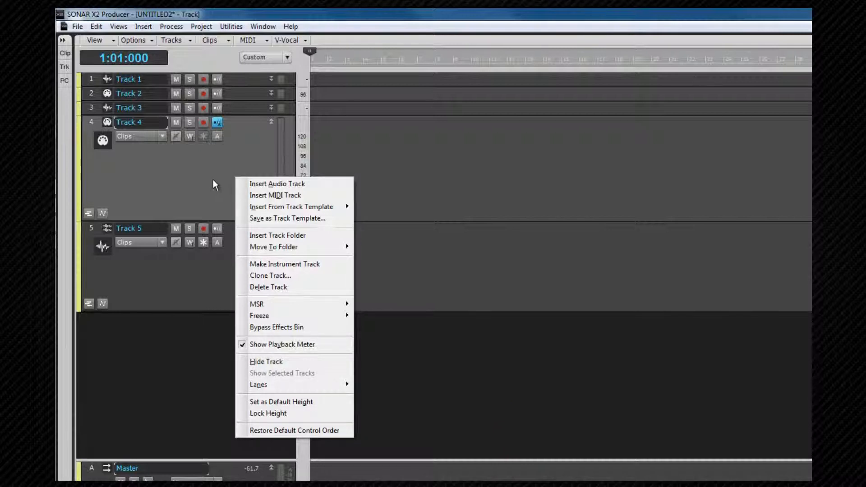
{"action": "key", "text": "Escape"}
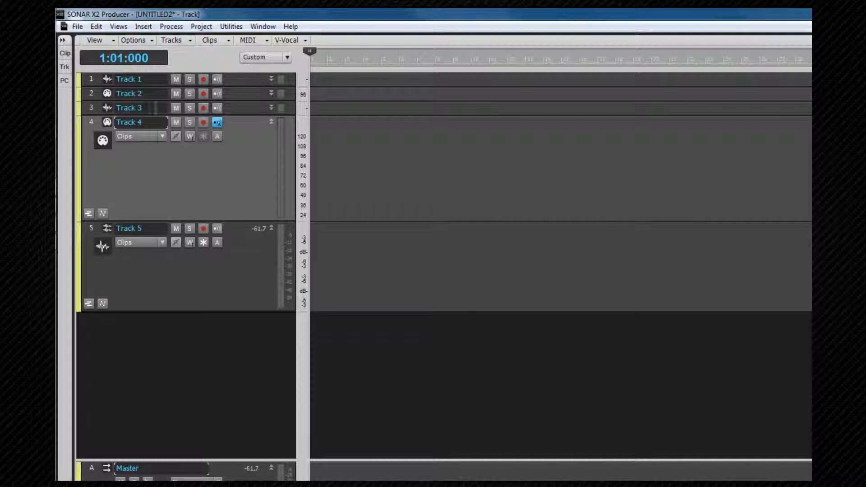
Turn on Auto Zoom in the Track view and enlarge Track 4's height
{"action": "left_click", "coordinate": [113, 38]}
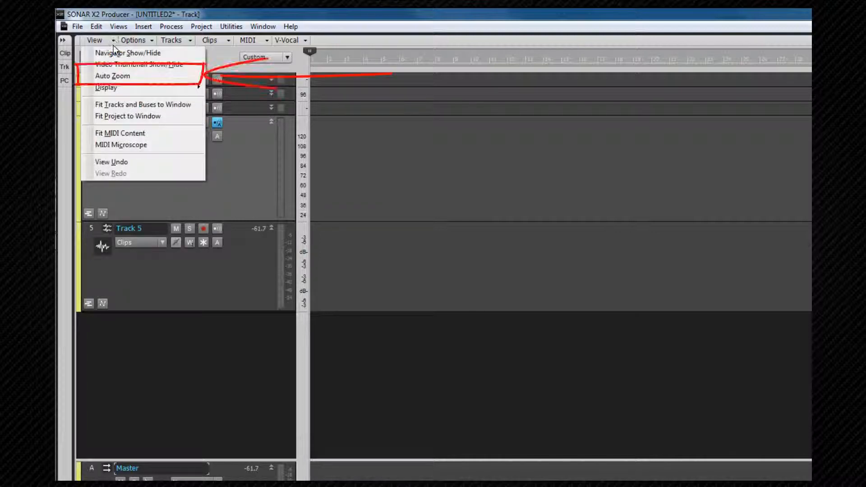
{"action": "left_click", "coordinate": [107, 76]}
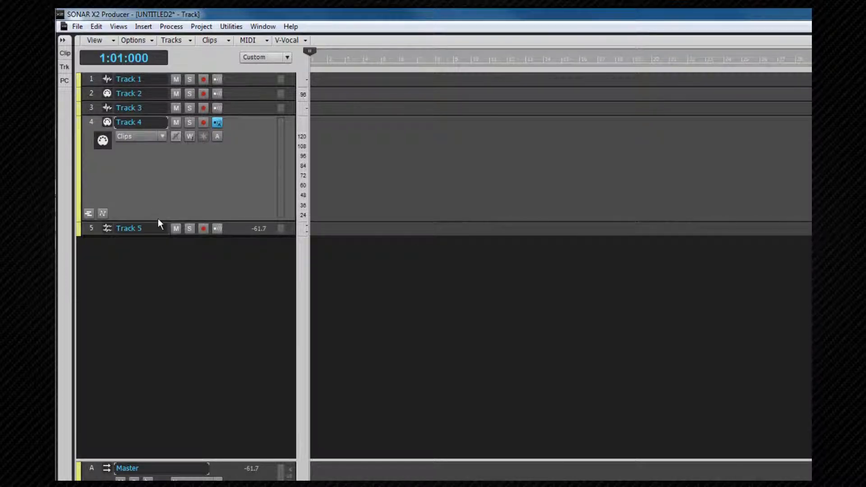
{"action": "left_click_drag", "start_coordinate": [159, 221], "coordinate": [158, 274]}
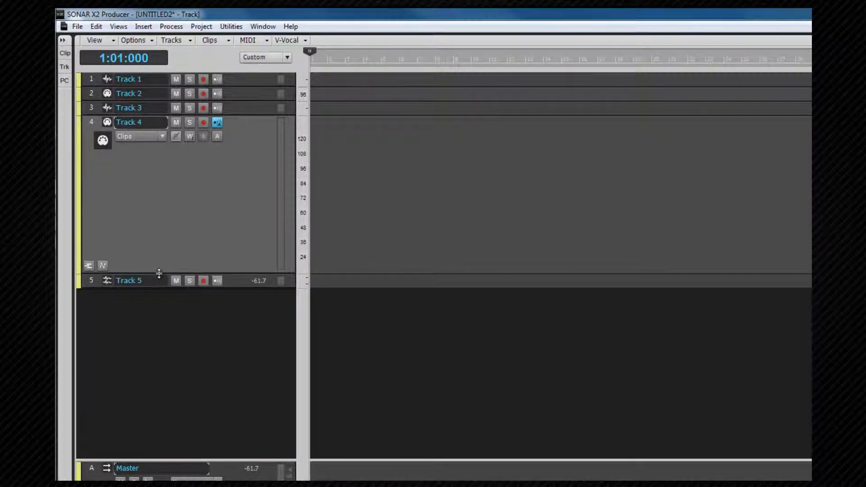
Select Track 3, Track 2 and Track 1 in turn to auto-zoom each track
{"action": "left_click", "coordinate": [105, 106]}
{"action": "left_click", "coordinate": [105, 94]}
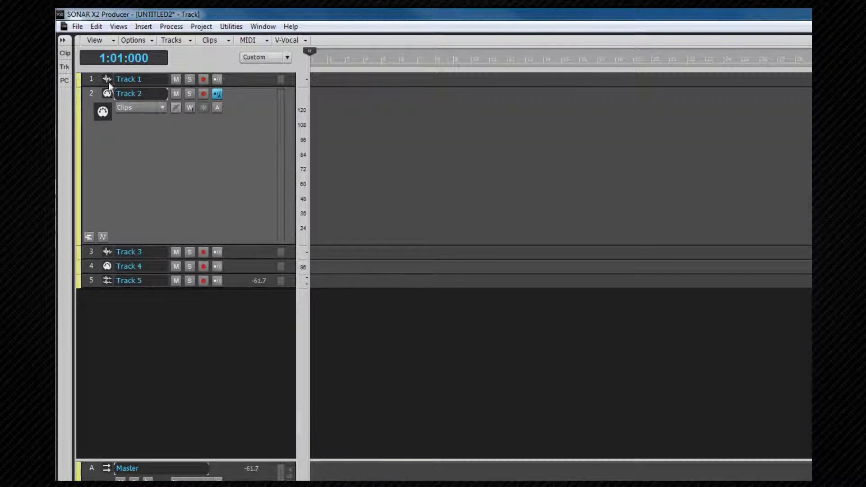
{"action": "left_click", "coordinate": [108, 80]}
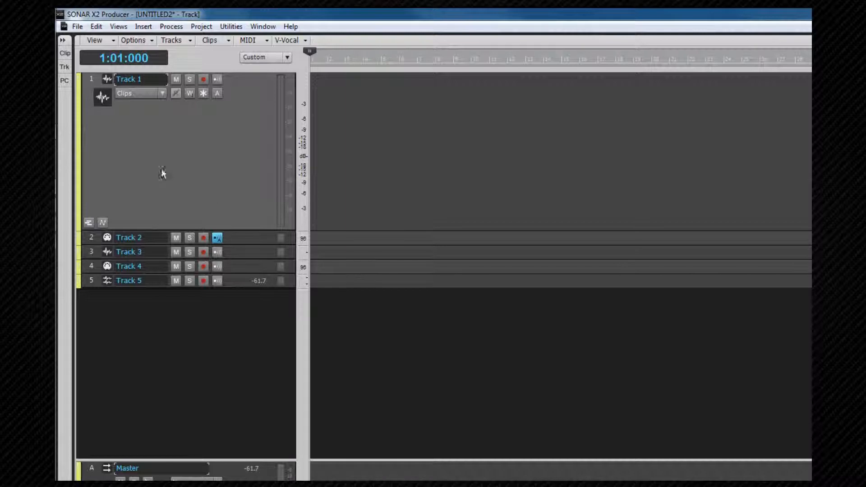
Heighten the collapsed tracks, then select Track 2 and Track 3 in turn to auto-zoom them
{"action": "left_click_drag", "start_coordinate": [237, 245], "coordinate": [238, 266]}
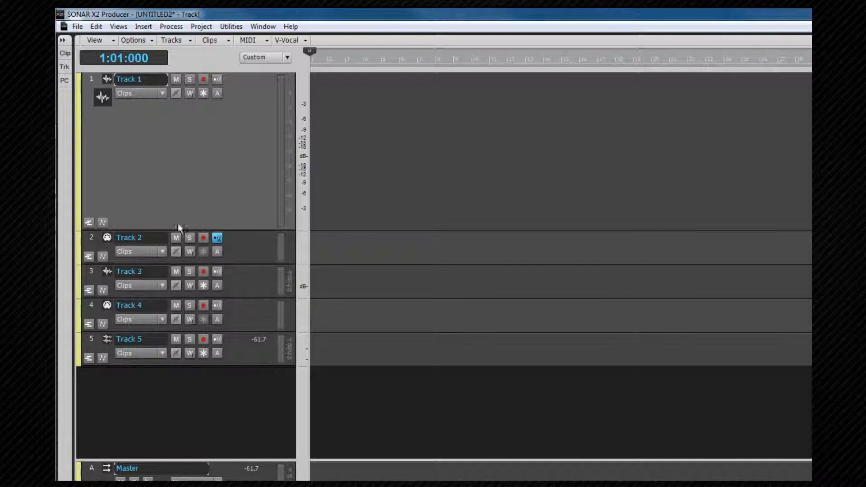
{"action": "left_click", "coordinate": [107, 235]}
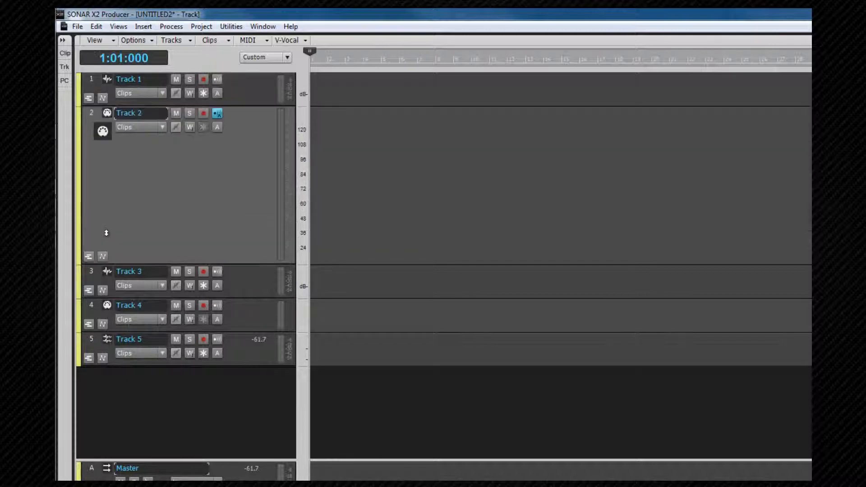
{"action": "left_click", "coordinate": [107, 271]}
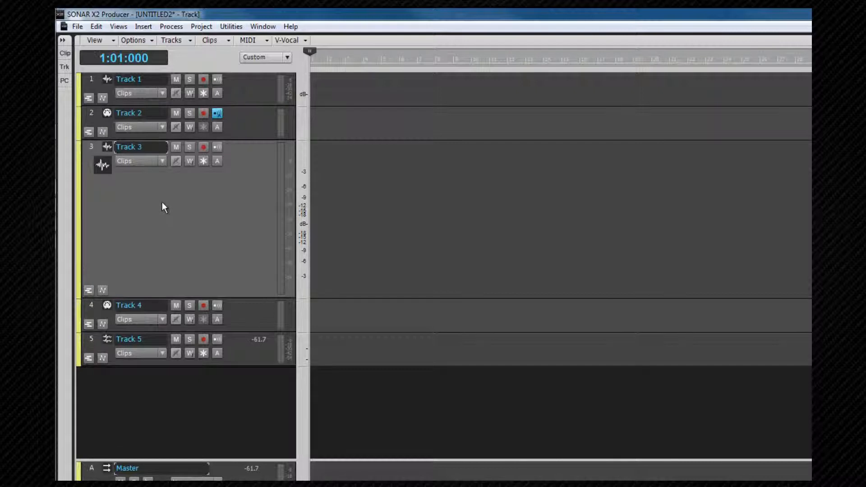
Turn off Auto Zoom, then maximize and restore Track 3's height
{"action": "left_click", "coordinate": [114, 39]}
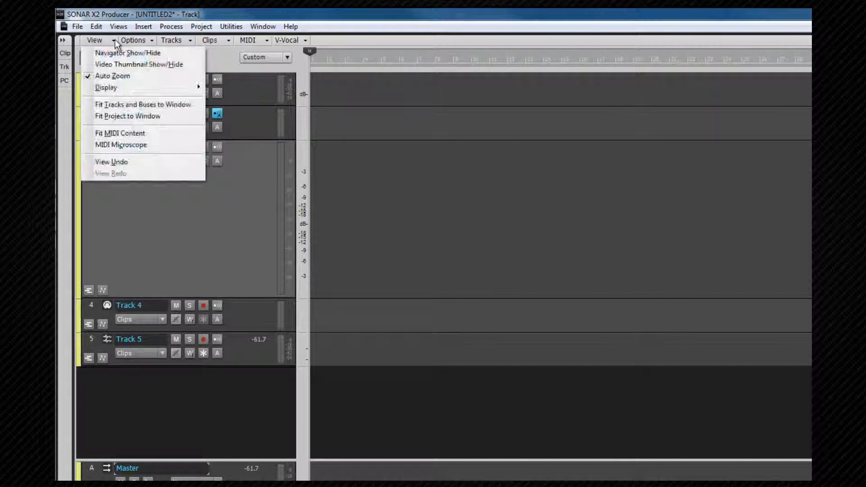
{"action": "left_click", "coordinate": [120, 76]}
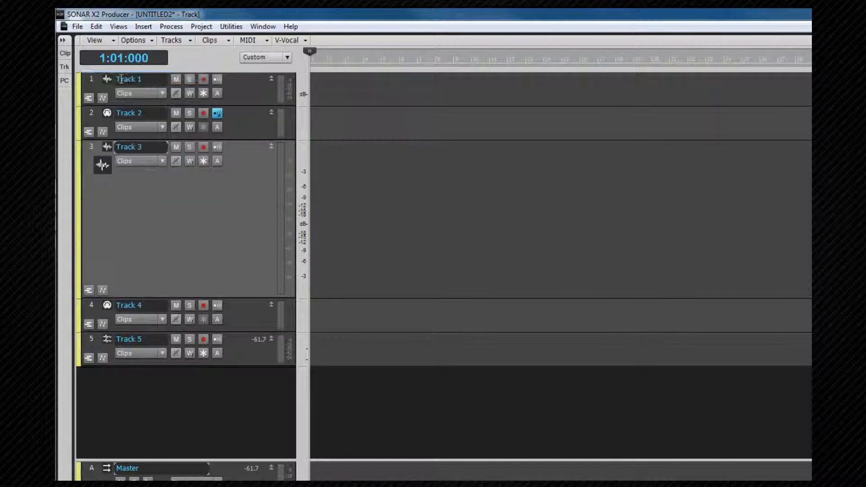
{"action": "double_click", "coordinate": [190, 231]}
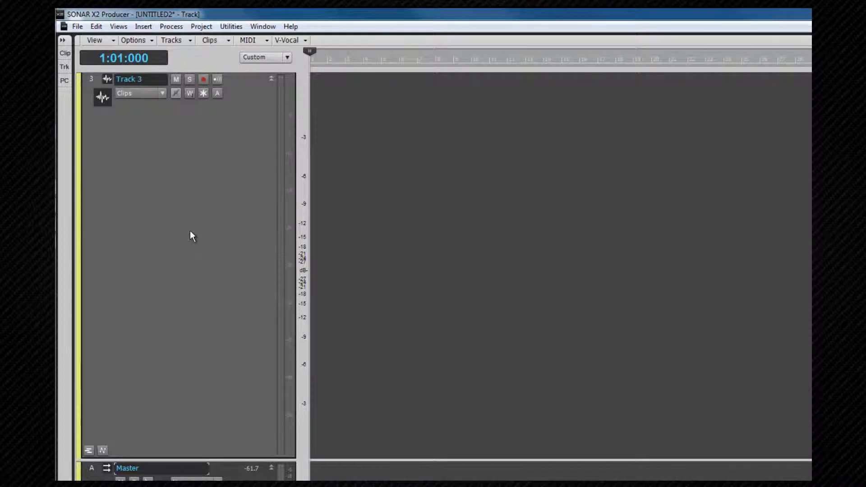
{"action": "double_click", "coordinate": [190, 230]}
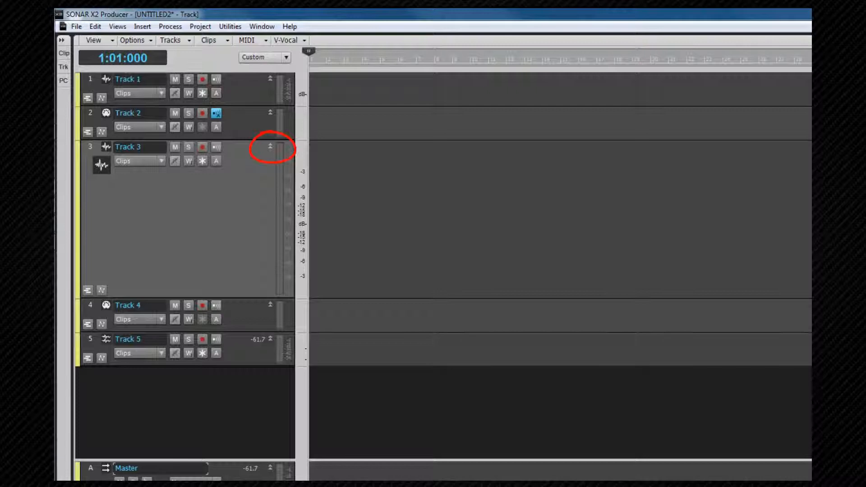
Minimize and restore Track 3 with its height toggle
{"action": "left_click", "coordinate": [270, 145]}
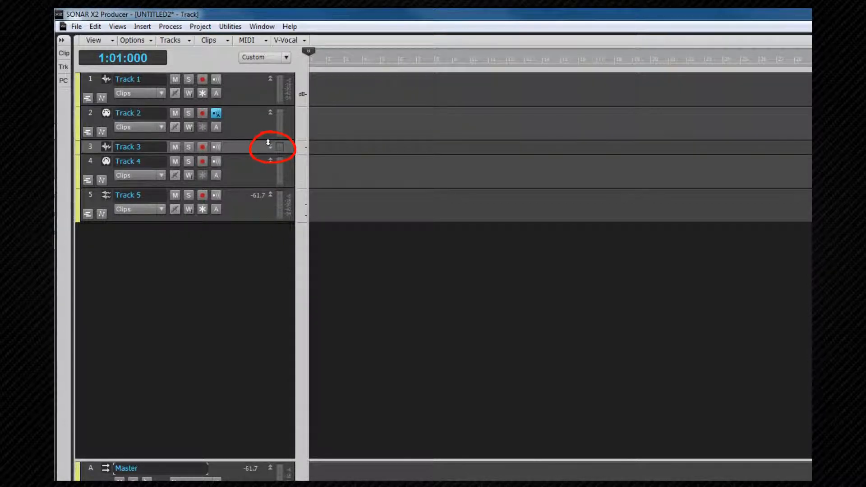
{"action": "left_click", "coordinate": [270, 145]}
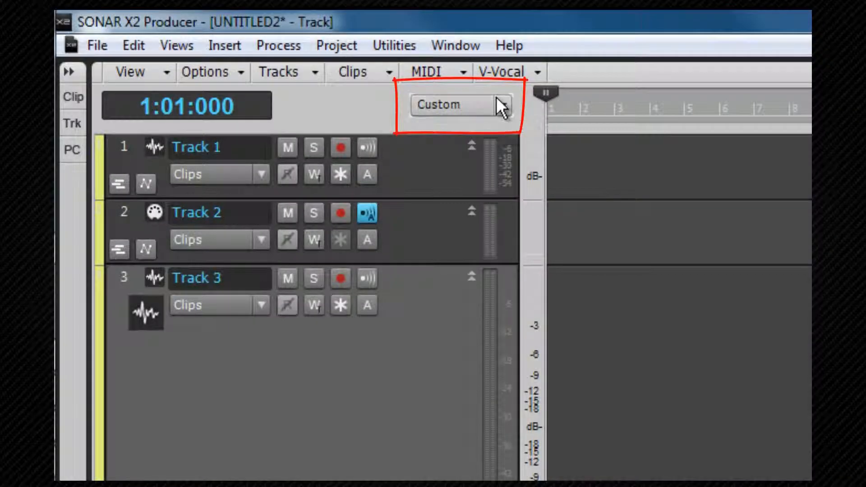
Examine the track control preset options in the Track view
{"action": "left_click", "coordinate": [500, 107]}
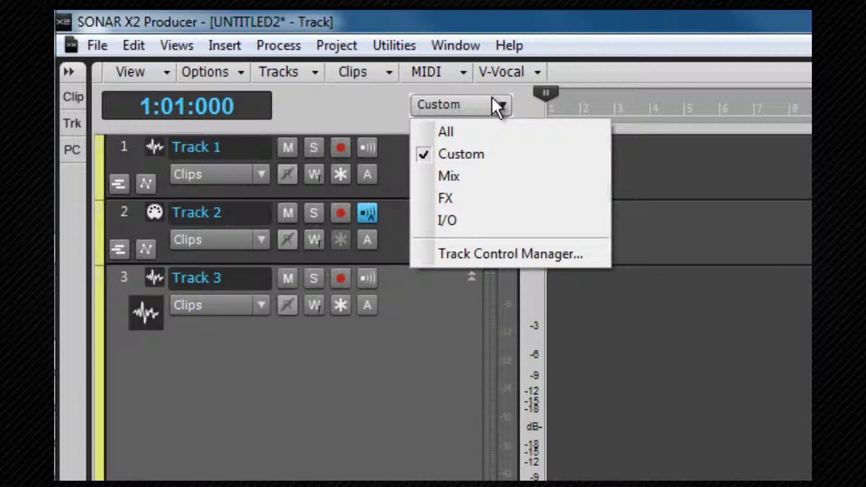
{"action": "left_click", "coordinate": [426, 344]}
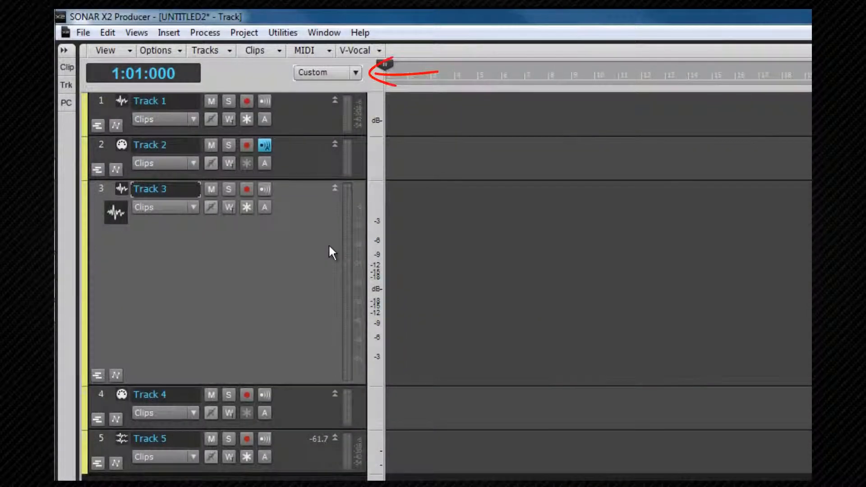
{"action": "key", "text": "ctrl+shift+t"}
{"action": "key", "text": "ctrl+shift+t"}
{"action": "key", "text": "ctrl+t"}
{"action": "key", "text": "ctrl+t"}
{"action": "key", "text": "ctrl+shift+t"}
Switch the track controls to the All preset and review the preset list again
{"action": "left_click", "coordinate": [353, 70]}
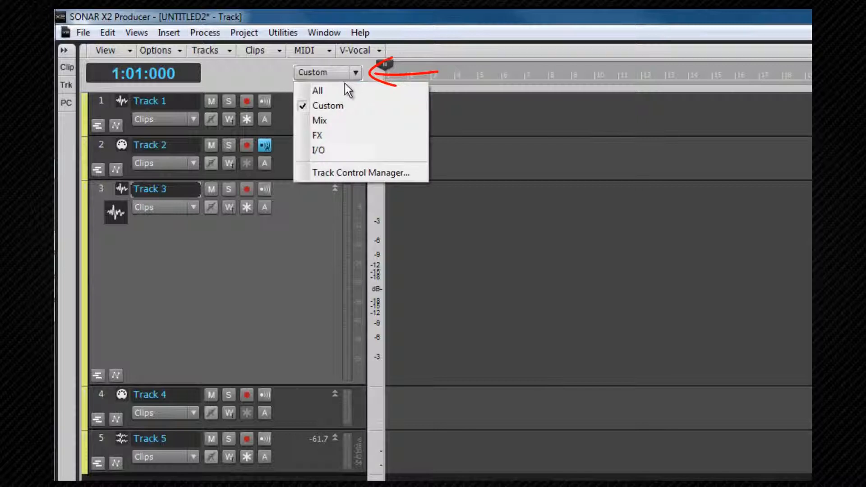
{"action": "left_click", "coordinate": [340, 91]}
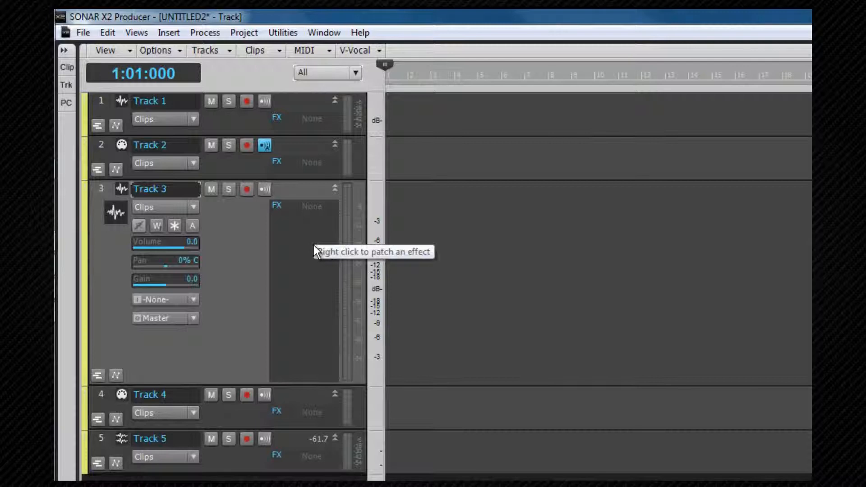
{"action": "left_click", "coordinate": [353, 72]}
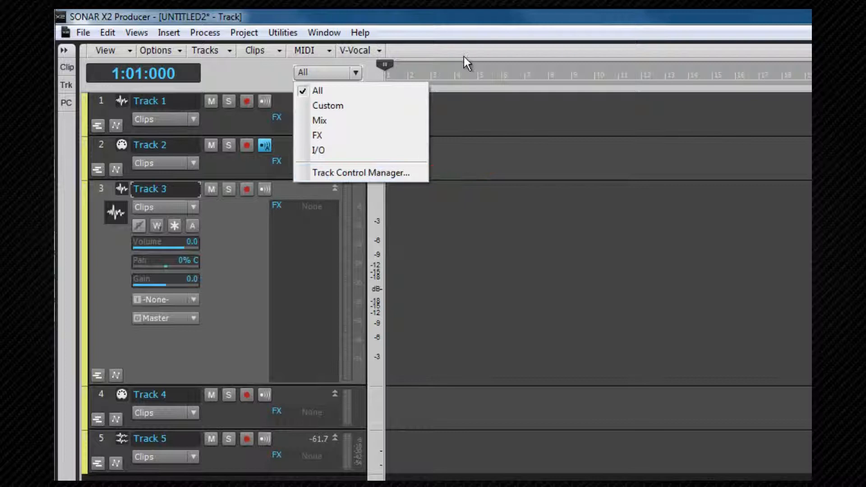
{"action": "left_click", "coordinate": [425, 48]}
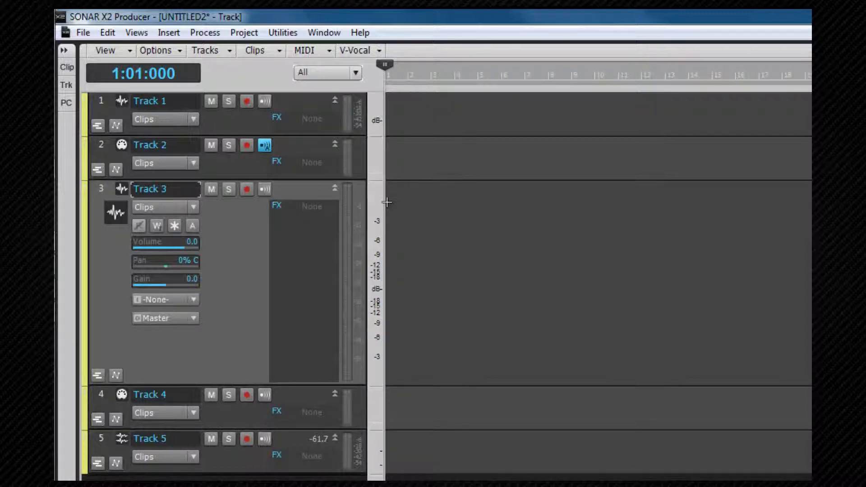
Nudge the track pane divider and resize Track 2's height
{"action": "mouse_move", "coordinate": [381, 202]}
{"action": "left_mouse_down"}
{"action": "mouse_move", "coordinate": [412, 207]}
{"action": "mouse_move", "coordinate": [364, 210]}
{"action": "mouse_move", "coordinate": [377, 209]}
{"action": "left_mouse_up"}
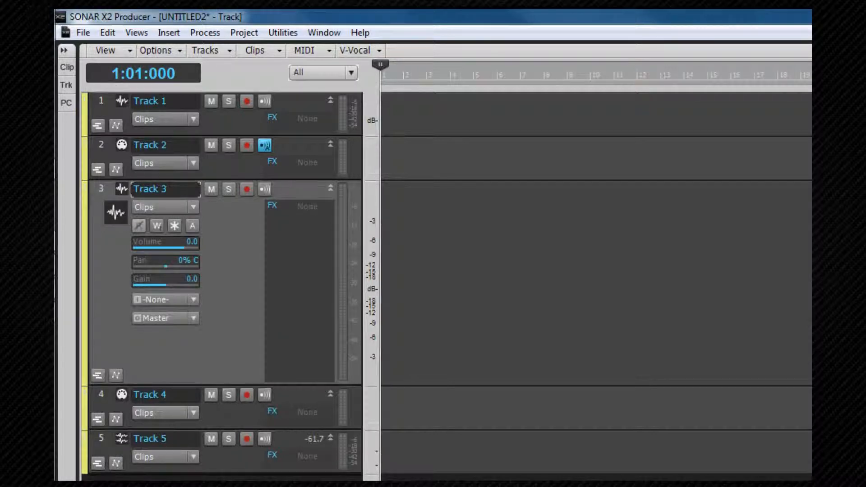
{"action": "key", "text": "Up"}
{"action": "left_click_drag", "start_coordinate": [225, 180], "coordinate": [225, 384]}
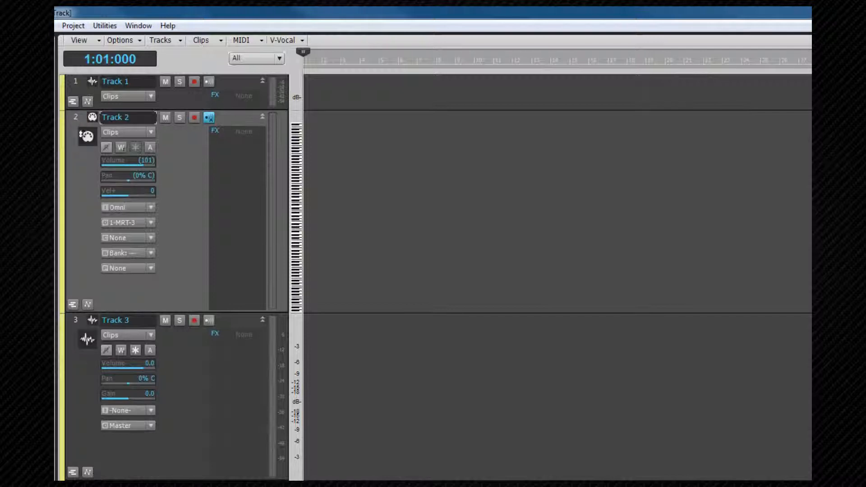
{"action": "left_click", "coordinate": [91, 320]}
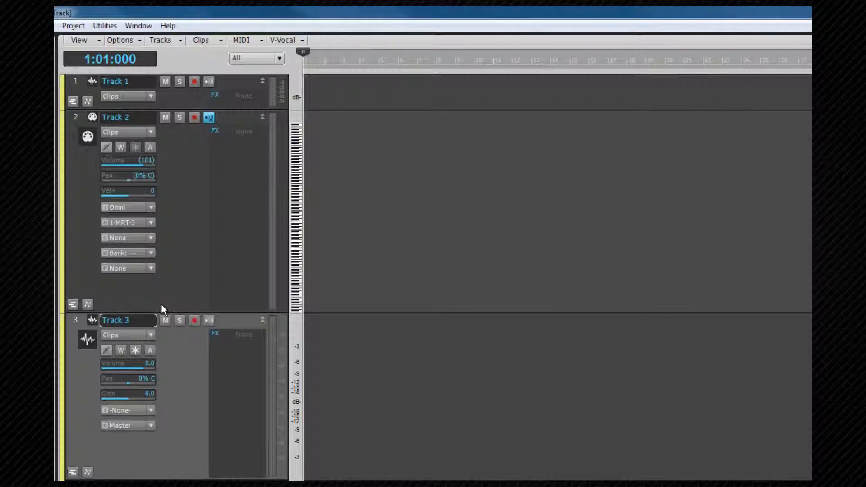
{"action": "left_click_drag", "start_coordinate": [166, 311], "coordinate": [174, 187]}
Select Tracks 4, 5 and 3 together by their track numbers
{"action": "left_click", "coordinate": [75, 362]}
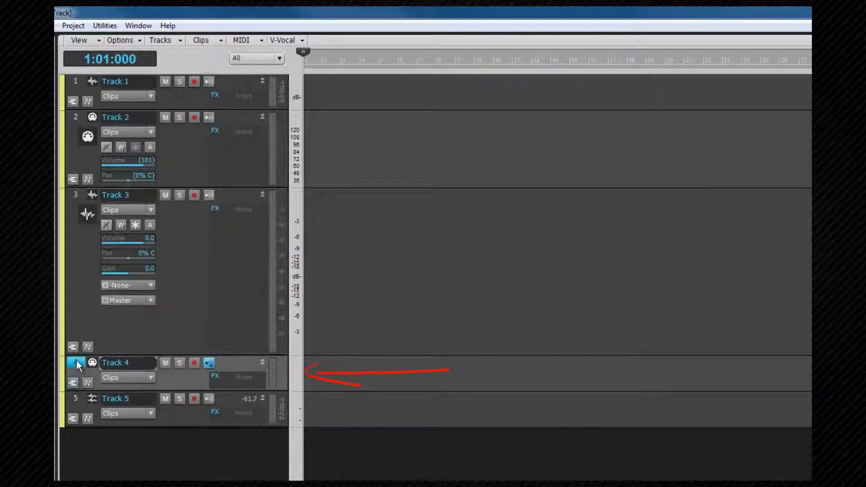
{"action": "left_click", "coordinate": [76, 399], "text": "ctrl"}
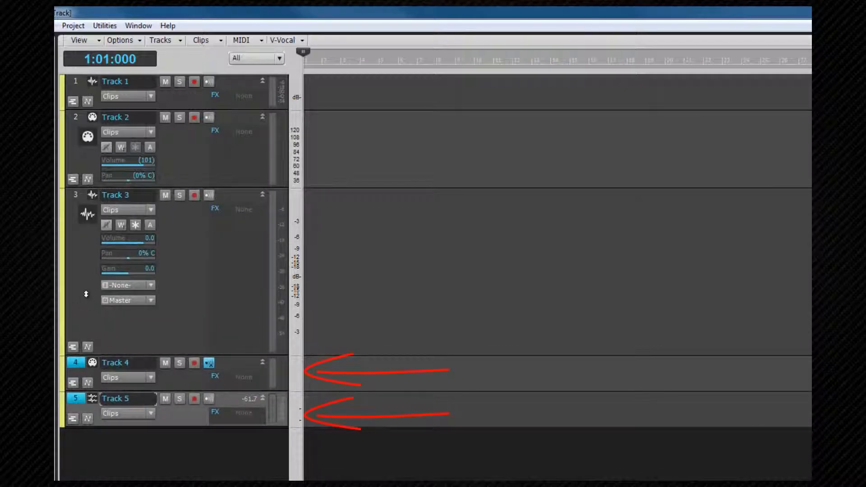
{"action": "left_click", "coordinate": [75, 194], "text": "ctrl"}
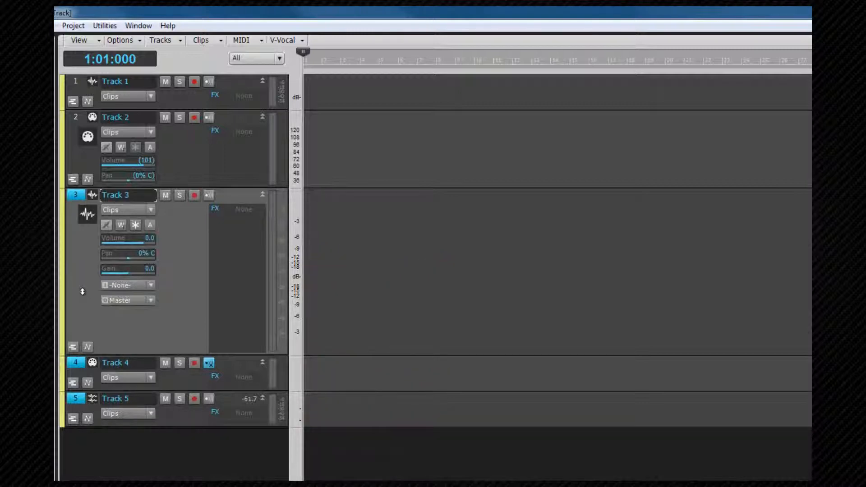
{"action": "left_click", "coordinate": [94, 116]}
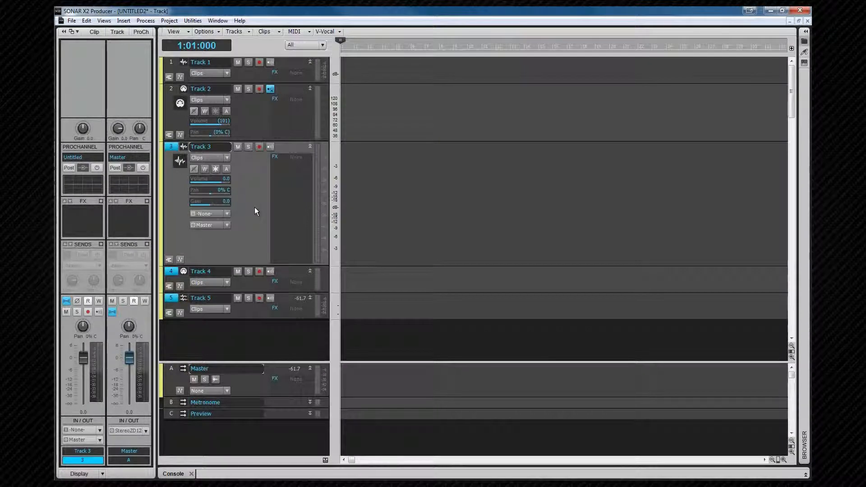
Open Preferences and view the Colors page under Customization
{"action": "left_click", "coordinate": [87, 21]}
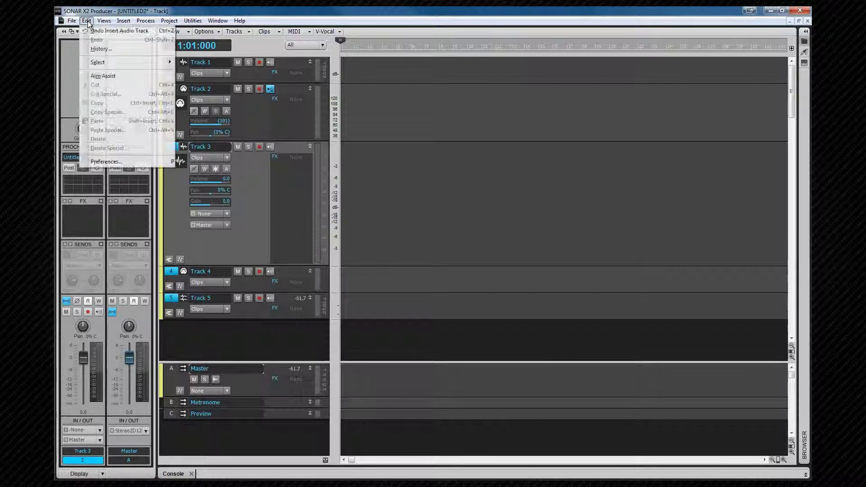
{"action": "left_click", "coordinate": [106, 161]}
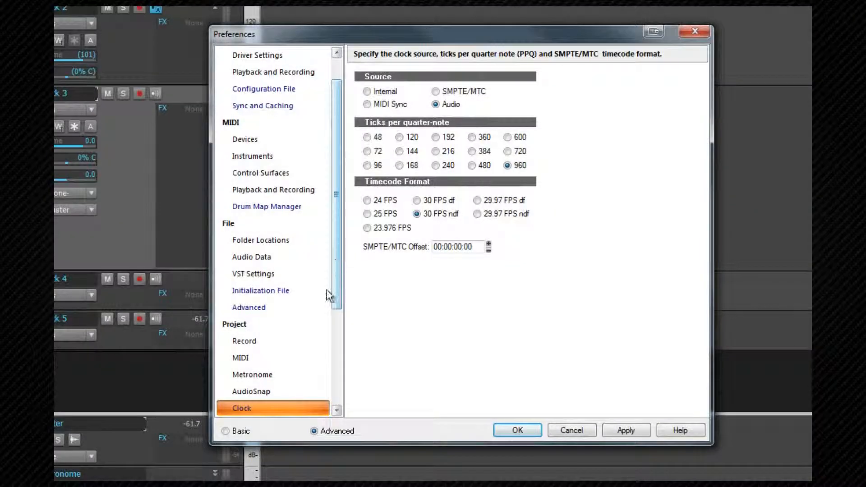
{"action": "left_click_drag", "start_coordinate": [335, 294], "coordinate": [336, 406]}
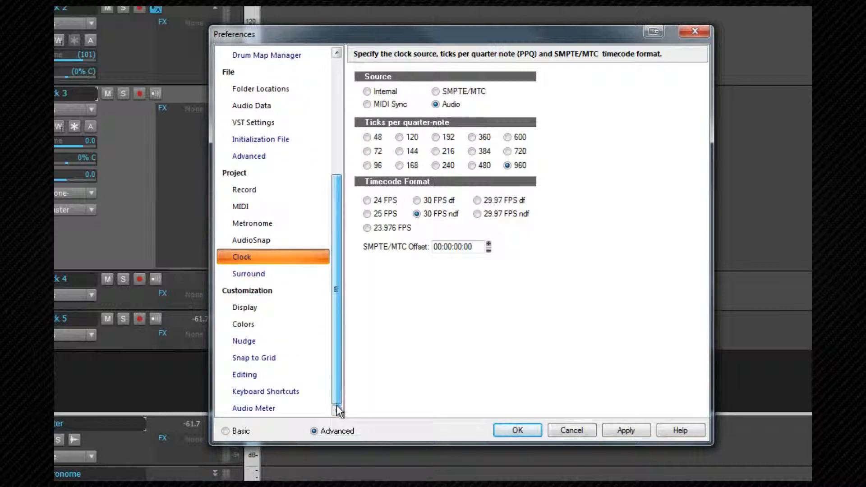
{"action": "left_click", "coordinate": [244, 322]}
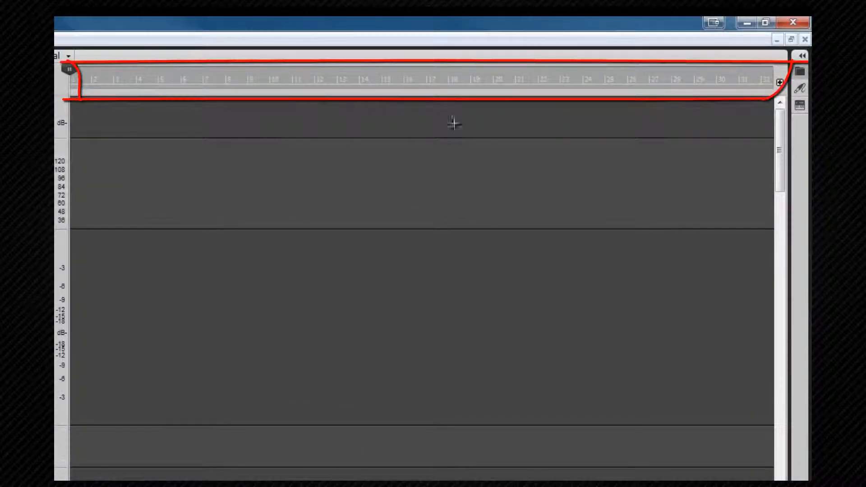
Open the time ruler's context menu
{"action": "right_click", "coordinate": [437, 81]}
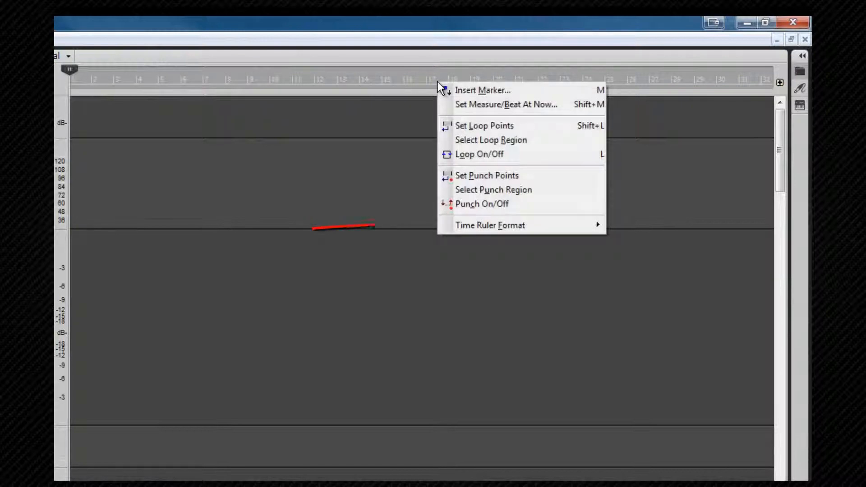
{"action": "mouse_move", "coordinate": [491, 222]}
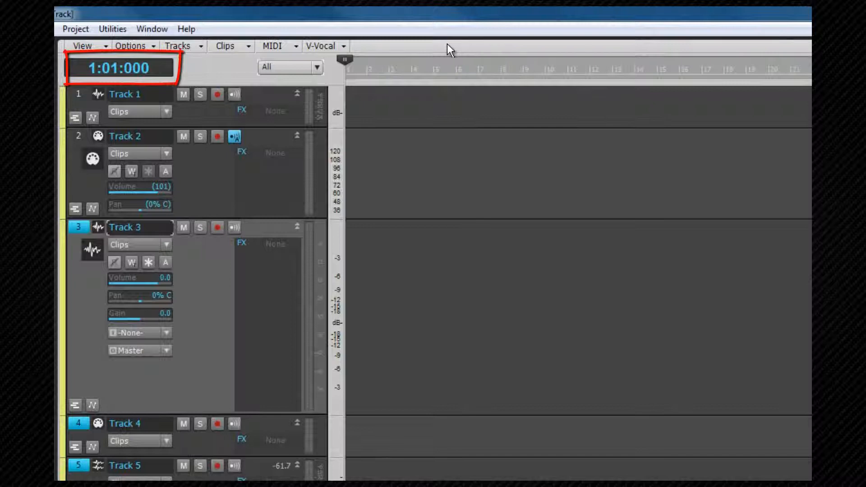
Cycle the Now time display's format to samples and open its format list
{"action": "left_click", "coordinate": [148, 69]}
{"action": "left_click", "coordinate": [147, 69]}
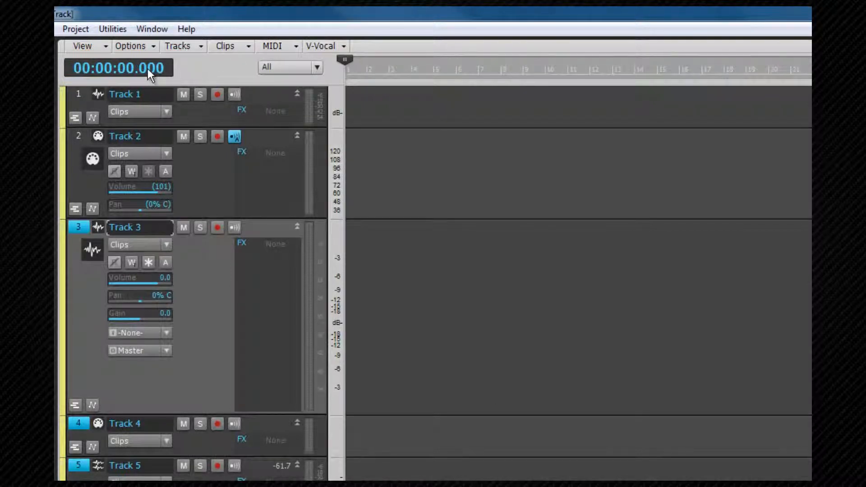
{"action": "left_click", "coordinate": [147, 68]}
{"action": "right_click", "coordinate": [147, 69]}
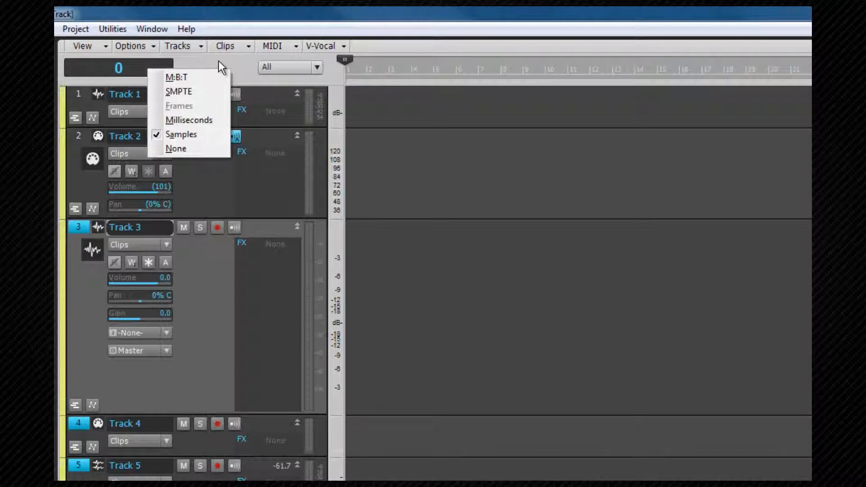
Set the Now time display format to M:B:T
{"action": "key", "text": "m"}
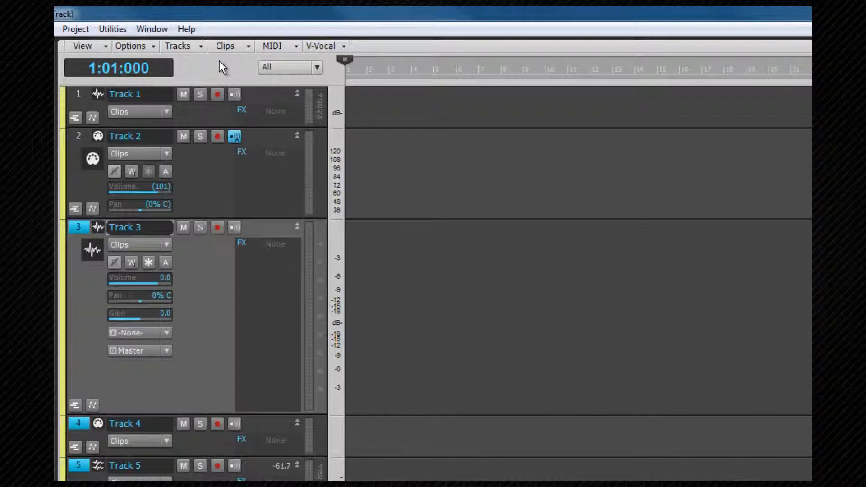
Expand Track 2's take lanes and then its automation lanes
{"action": "left_click", "coordinate": [76, 209]}
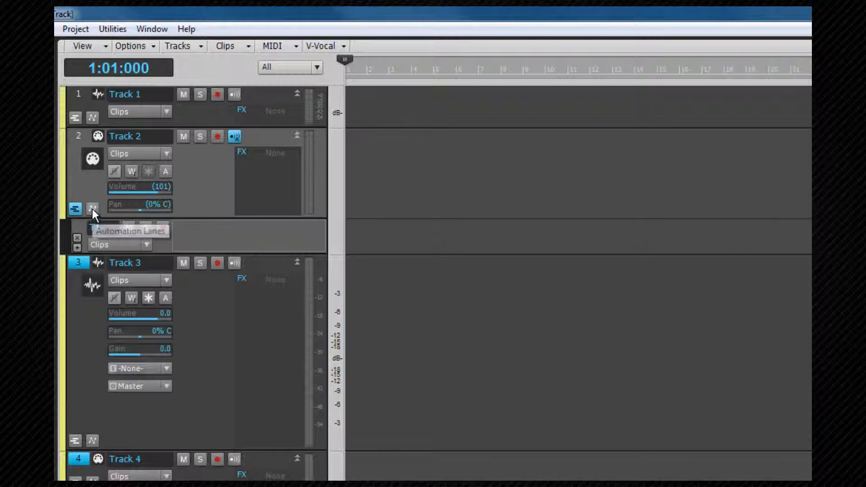
{"action": "left_click", "coordinate": [92, 208]}
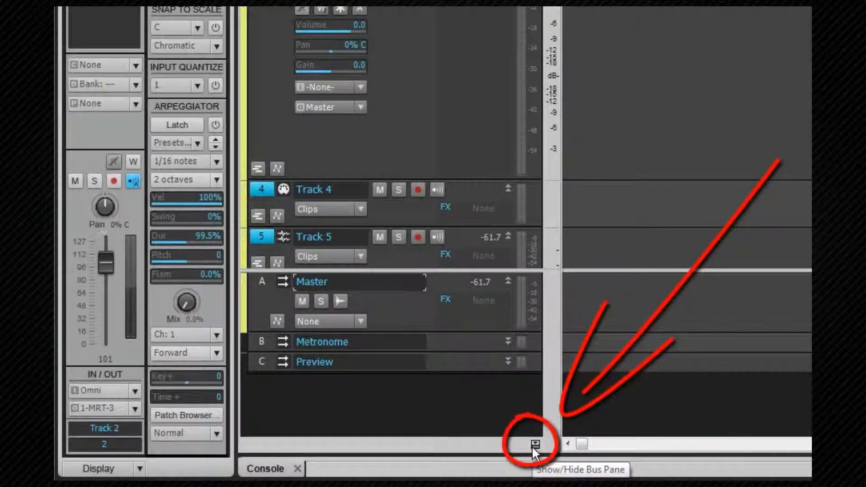
Hide the Bus pane and show it again
{"action": "left_click", "coordinate": [533, 445]}
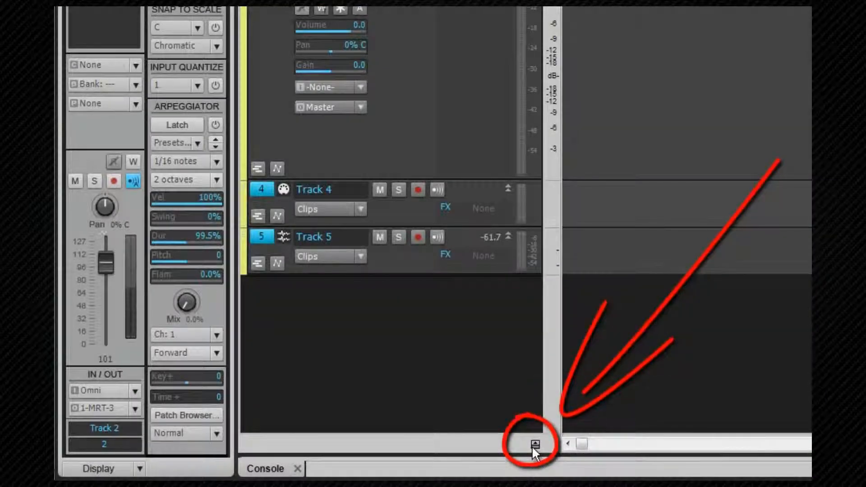
{"action": "left_click", "coordinate": [534, 445]}
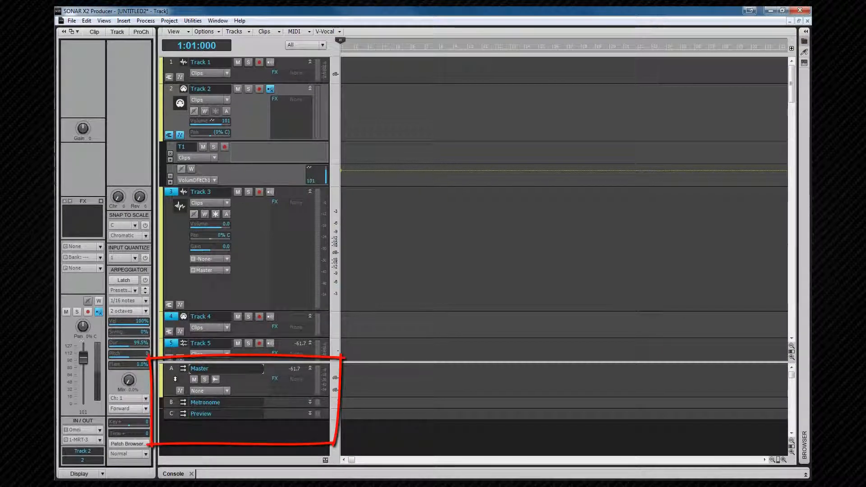
Select the Master bus and then the Metronome bus
{"action": "left_click", "coordinate": [175, 379]}
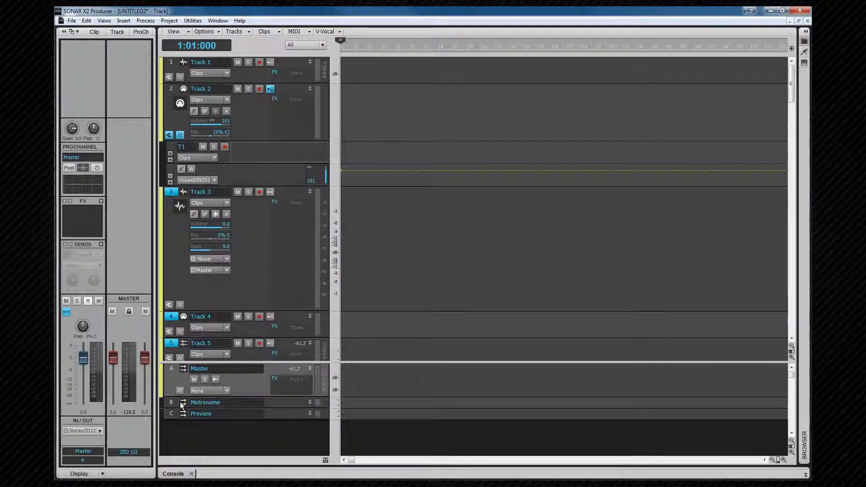
{"action": "left_click", "coordinate": [175, 402]}
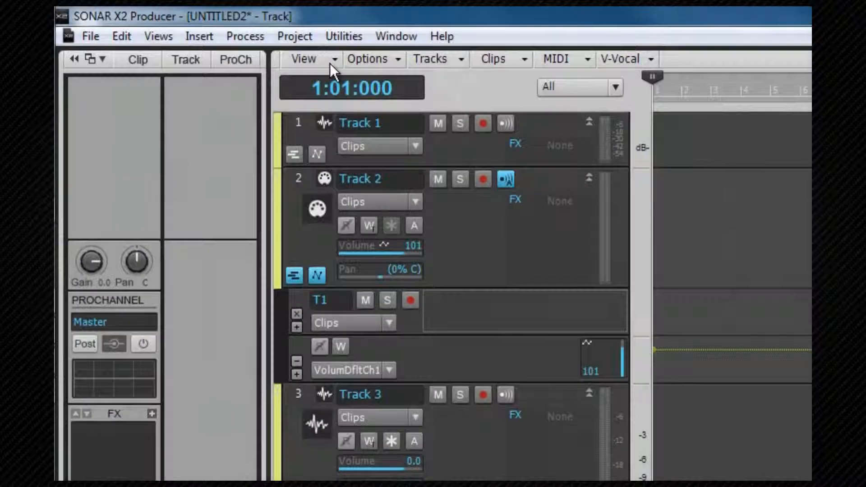
Show the Navigator pane above the tracks and make it taller
{"action": "left_click", "coordinate": [186, 31]}
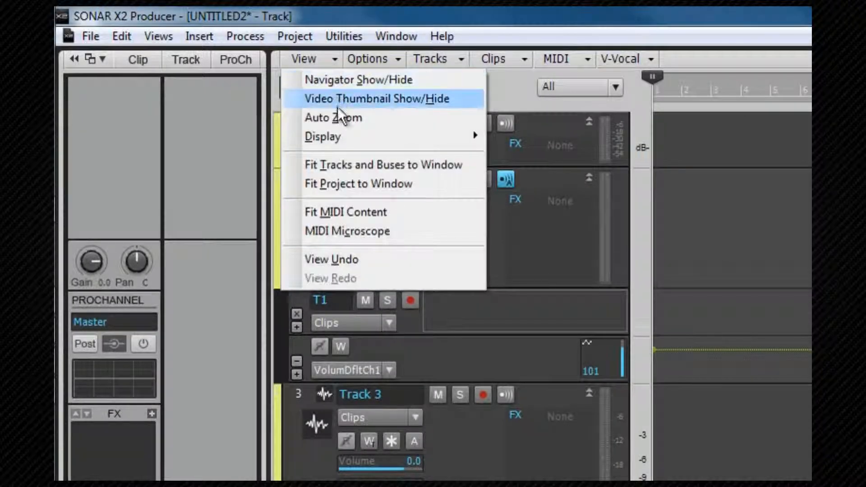
{"action": "left_click", "coordinate": [336, 81]}
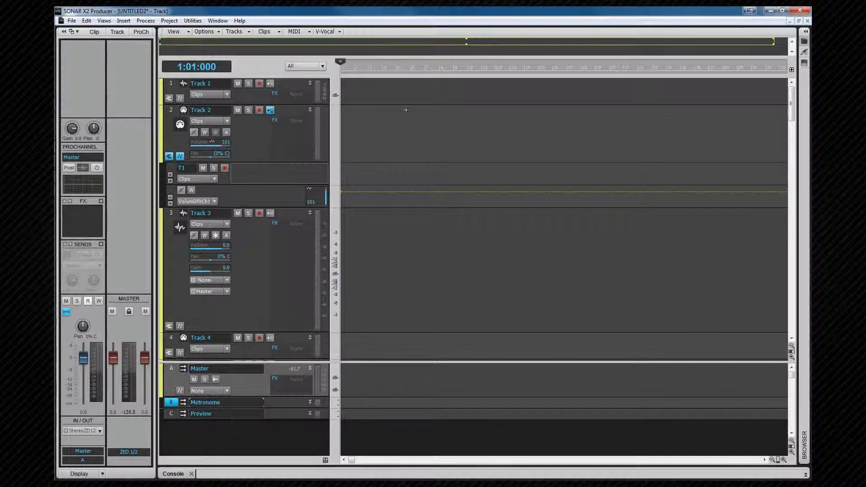
{"action": "left_click_drag", "start_coordinate": [409, 56], "coordinate": [411, 101]}
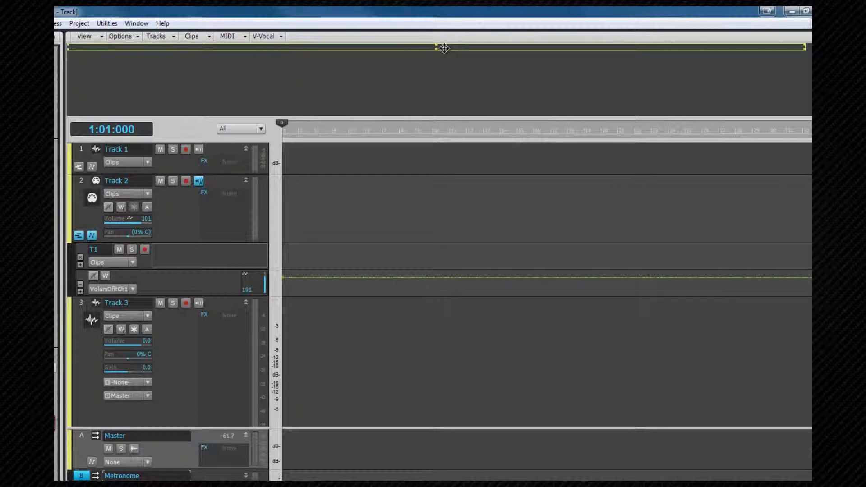
Pan and zoom the Track view with the Navigator's view rectangle and move the Now time to 8:02:000
{"action": "left_click_drag", "start_coordinate": [458, 48], "coordinate": [391, 51]}
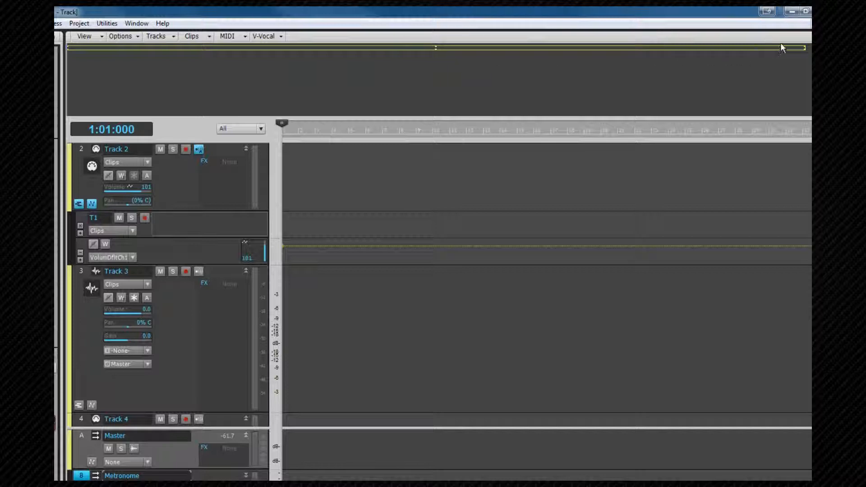
{"action": "left_click_drag", "start_coordinate": [803, 50], "coordinate": [589, 49]}
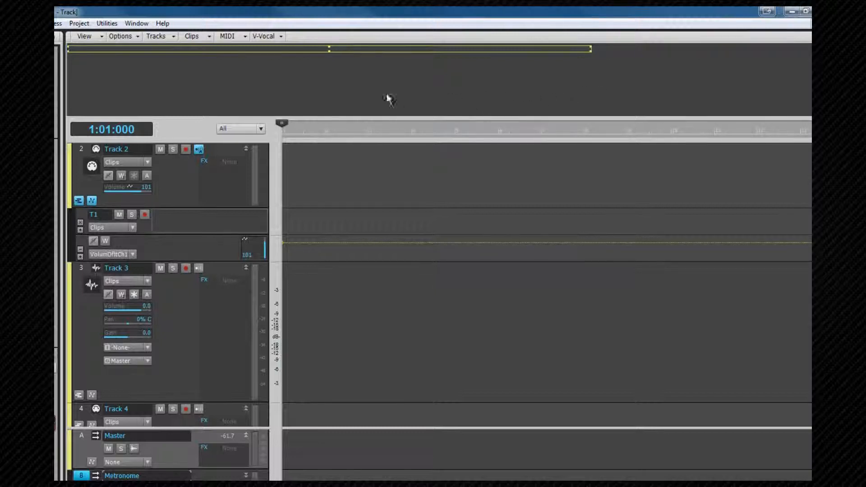
{"action": "left_click", "coordinate": [322, 69]}
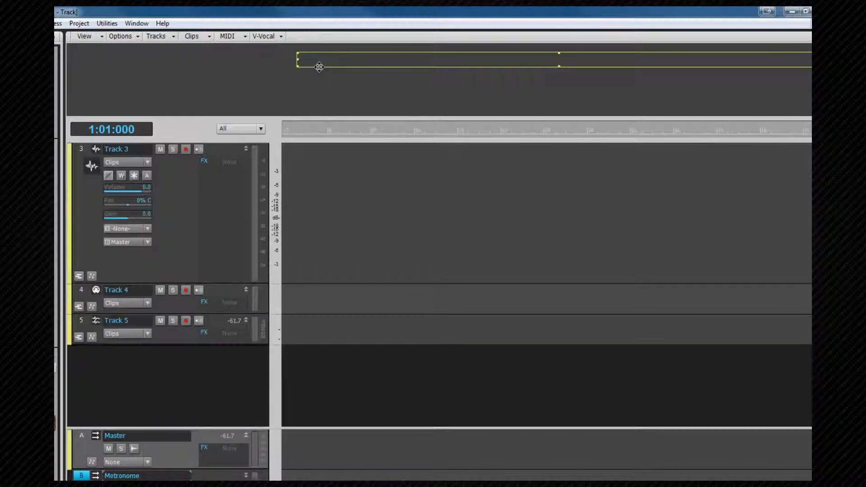
{"action": "left_click", "coordinate": [353, 63]}
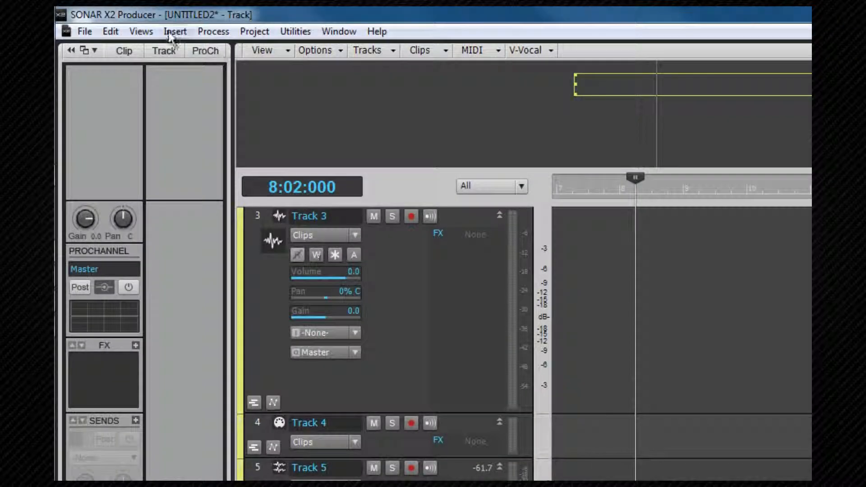
Find the Navigator entry in the Views menu and hide the Navigator pane with its shortcut
{"action": "left_click", "coordinate": [145, 30]}
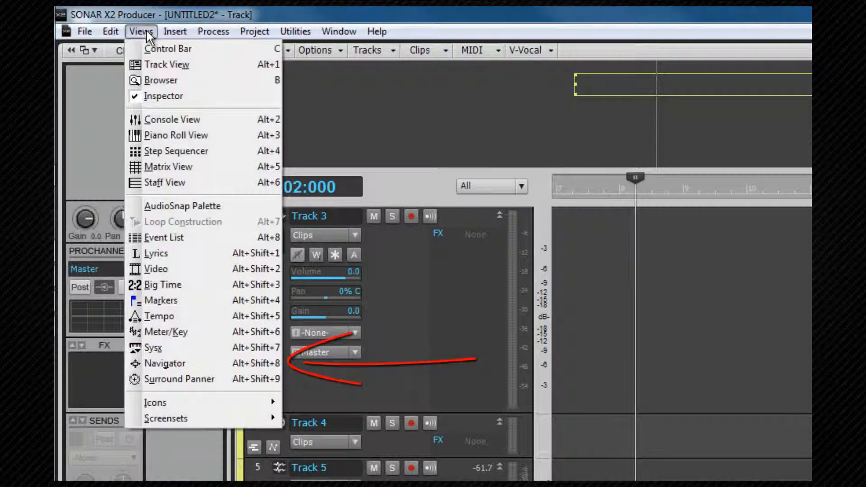
{"action": "mouse_move", "coordinate": [376, 32]}
{"action": "left_click", "coordinate": [607, 27]}
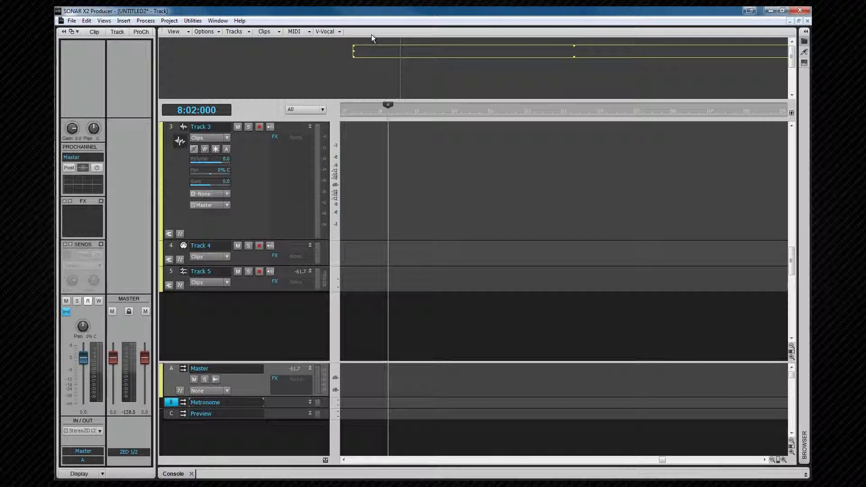
{"action": "key", "text": "alt+n"}
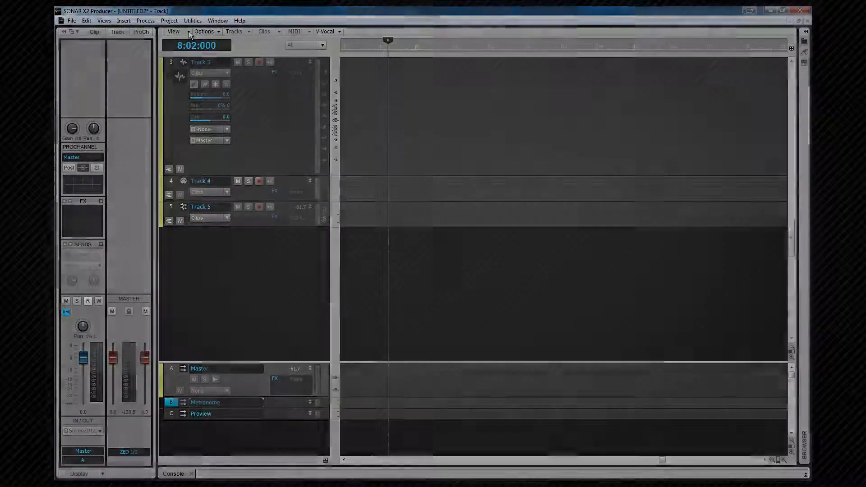
Show the Video Thumbnail pane and enlarge it
{"action": "left_click", "coordinate": [188, 31]}
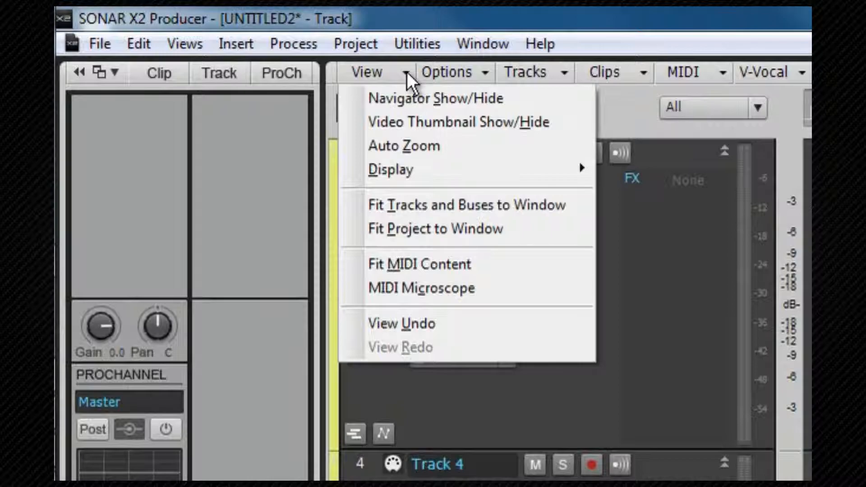
{"action": "left_click", "coordinate": [420, 122]}
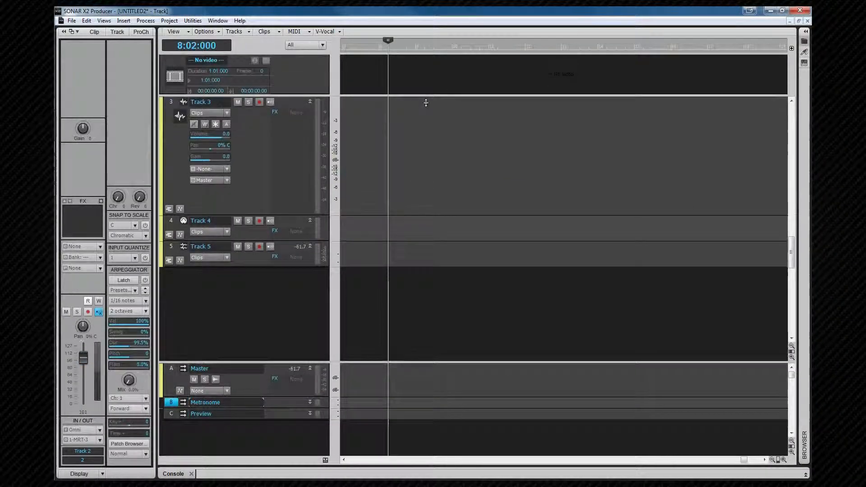
{"action": "left_click_drag", "start_coordinate": [426, 102], "coordinate": [429, 140]}
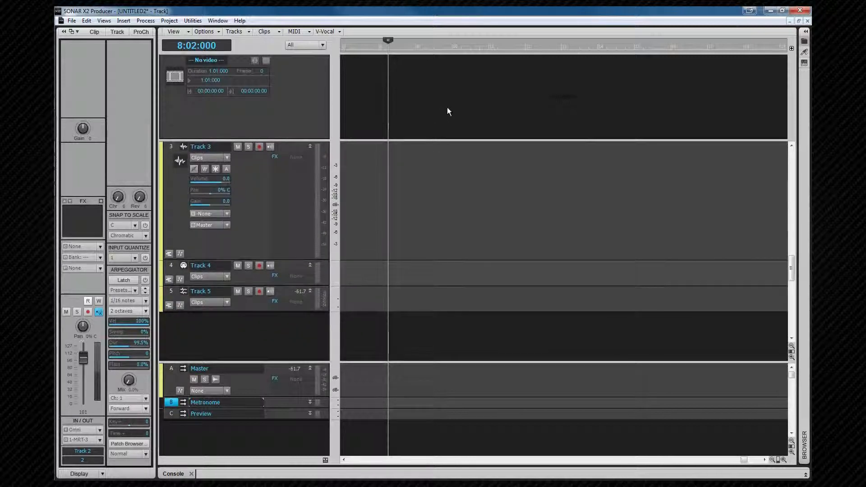